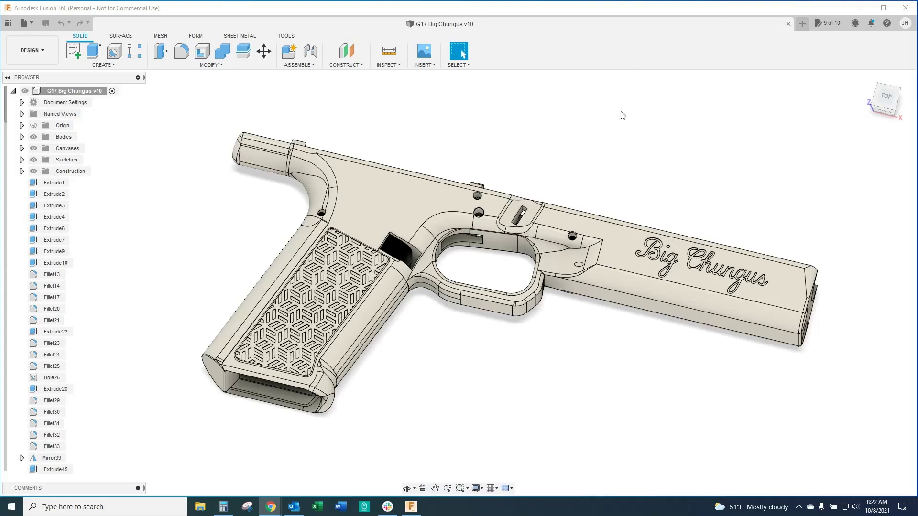
pyautogui.keyDown('shift'); pyautogui.moveTo(654, 327); pyautogui.dragTo(670, 359, button='middle'); pyautogui.keyUp('shift')
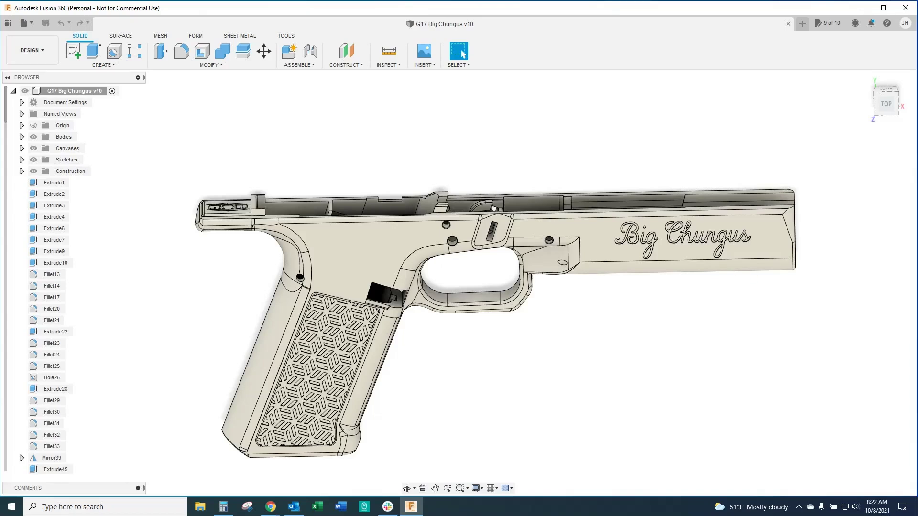
pyautogui.hotkey('alt', 'Tab')
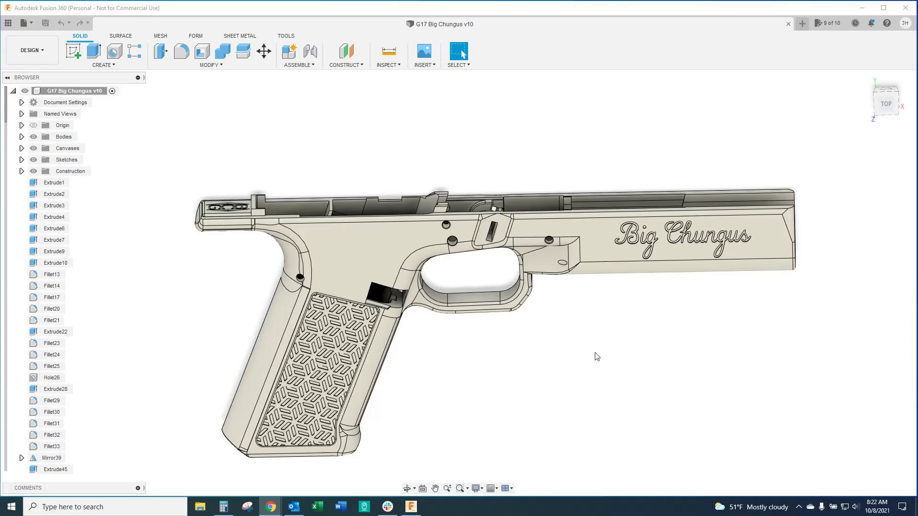
pyautogui.keyDown('shift'); pyautogui.moveTo(604, 334); pyautogui.dragTo(643, 307, button='middle'); pyautogui.keyUp('shift')
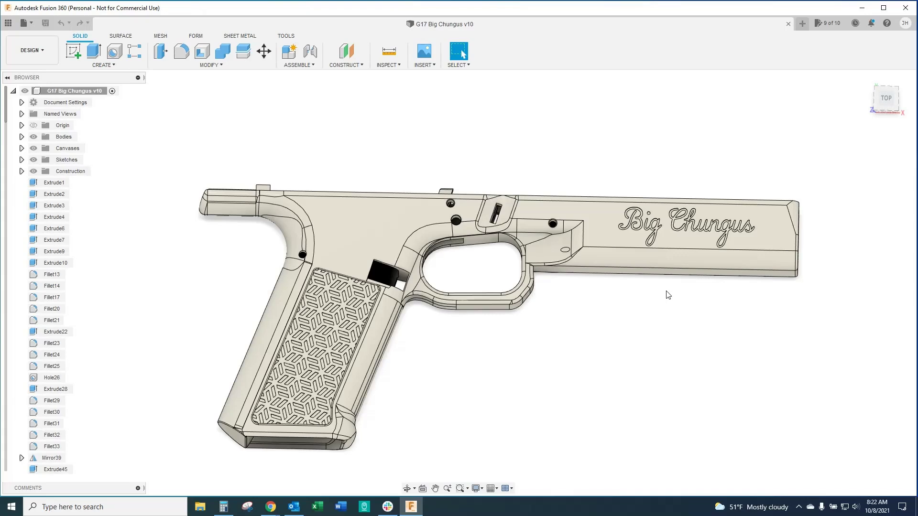
pyautogui.click(883, 7)
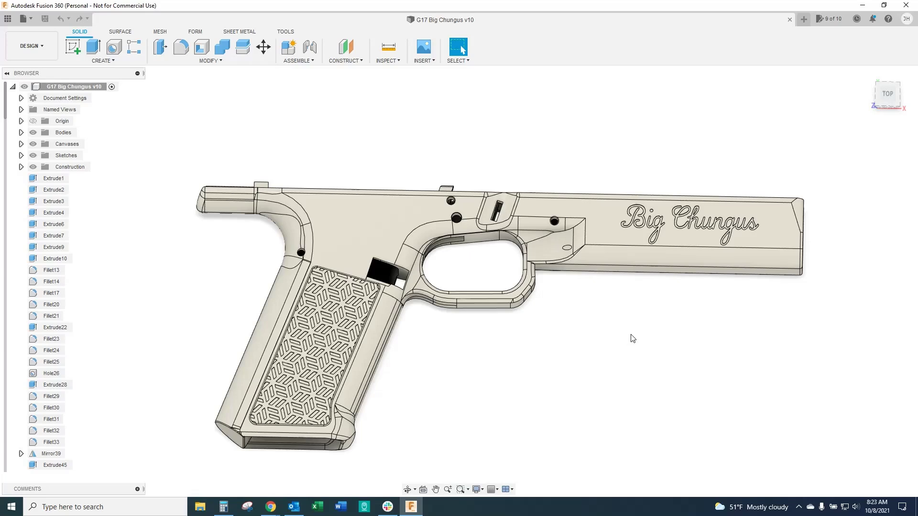
pyautogui.moveTo(630, 331); pyautogui.dragTo(606, 333, button='middle')
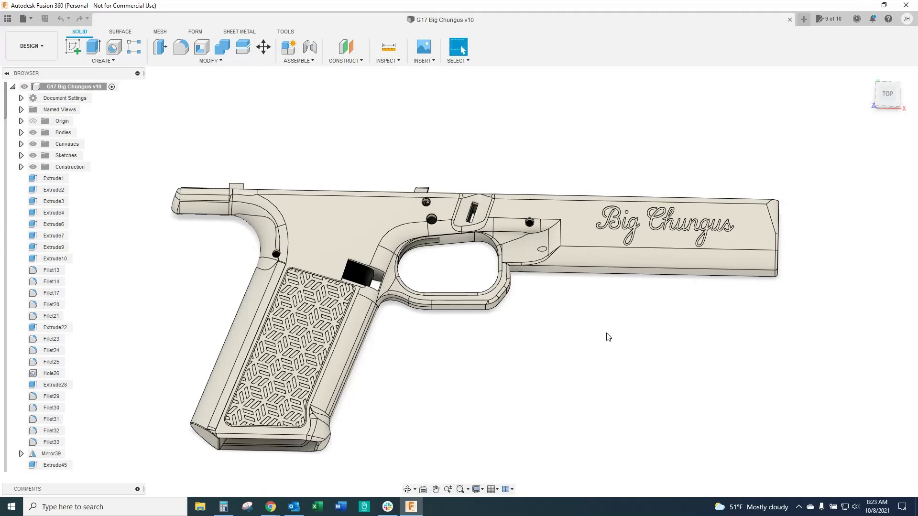
pyautogui.keyDown('shift'); pyautogui.moveTo(731, 248); pyautogui.dragTo(693, 293, button='middle'); pyautogui.keyUp('shift')
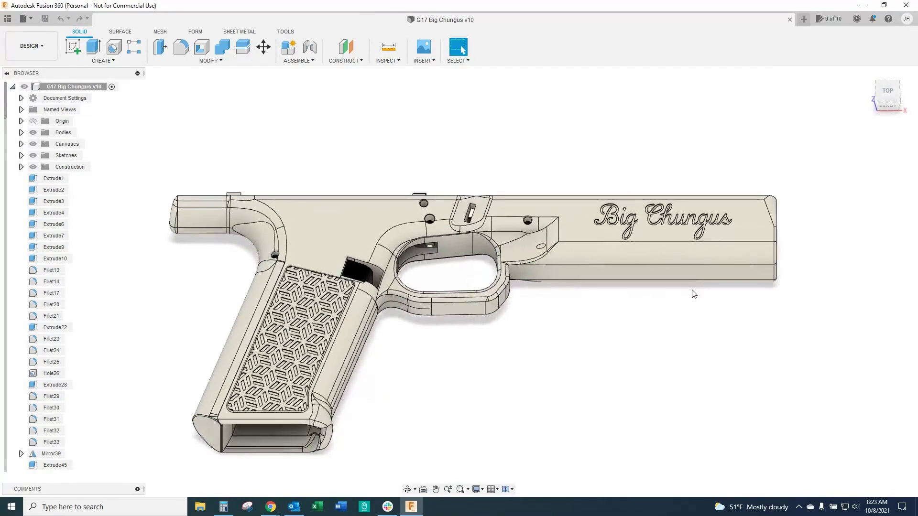
# Measure the distance from the end of the engraved "Big Chungus" lettering to the vertical edge at the front of the frame.
pyautogui.scroll(3, 792, 234)
pyautogui.scroll(2, 783, 234)
pyautogui.keyDown('shift'); pyautogui.moveTo(712, 248); pyautogui.dragTo(738, 241, button='middle'); pyautogui.keyUp('shift')
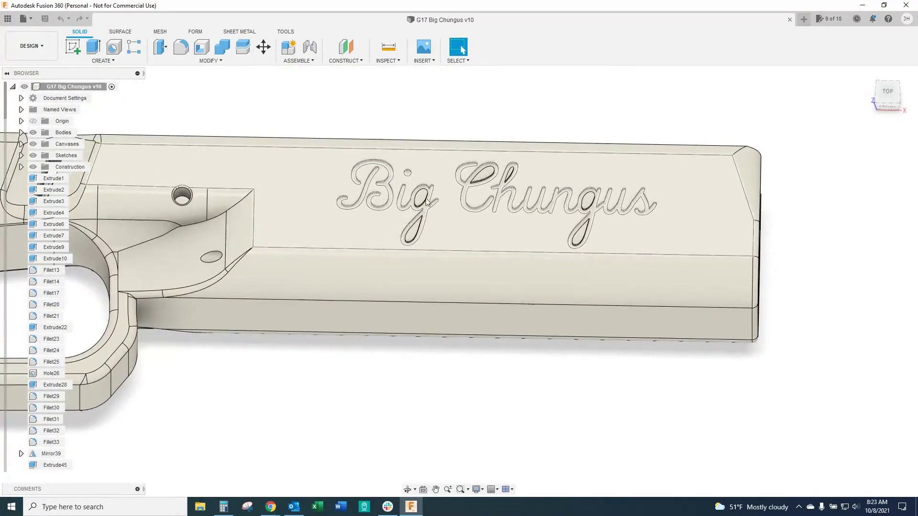
pyautogui.click(387, 47)
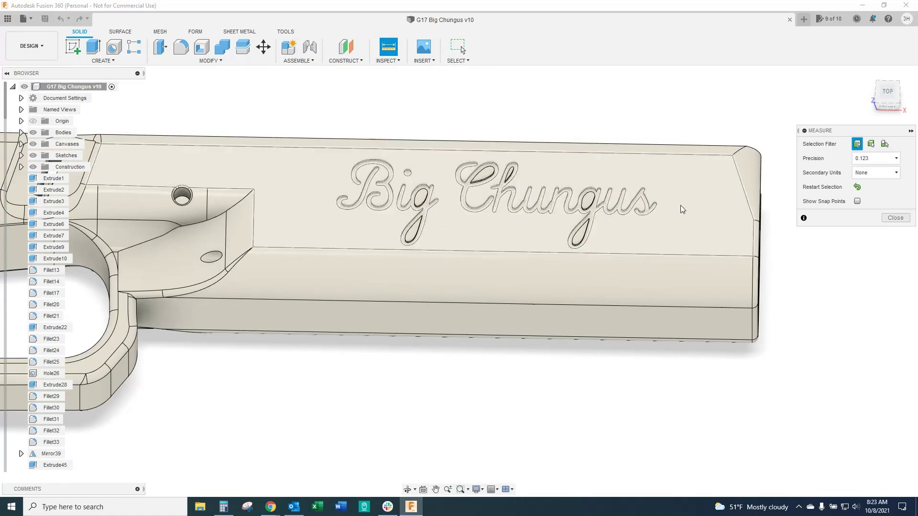
pyautogui.scroll(5, 658, 205)
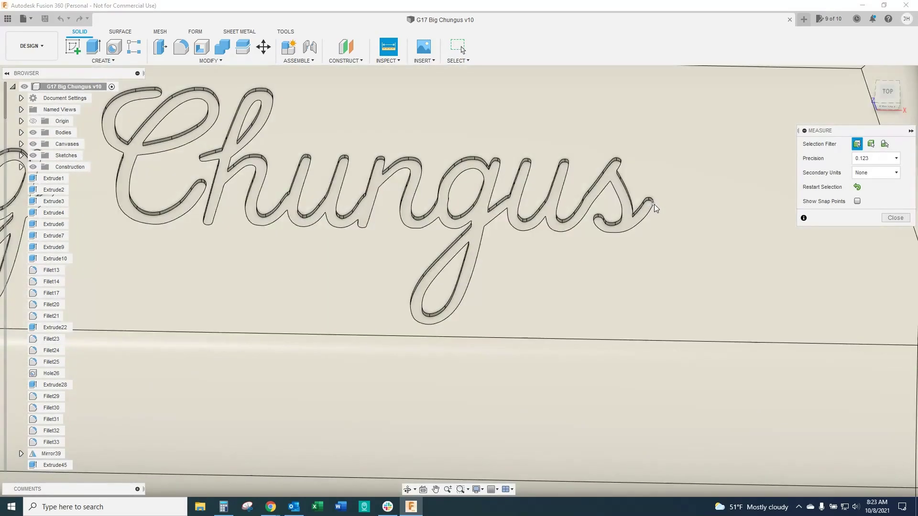
pyautogui.click(654, 205)
pyautogui.moveTo(397, 293); pyautogui.dragTo(325, 293, button='middle')
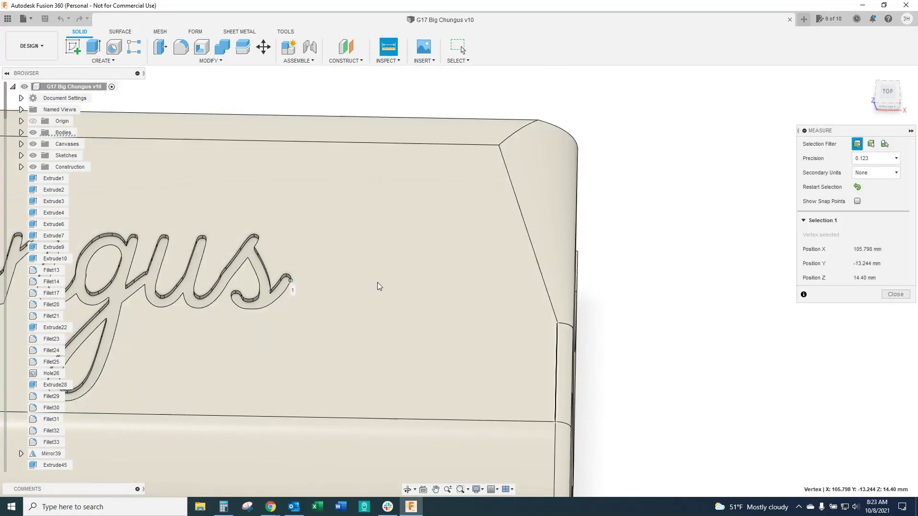
pyautogui.click(556, 329)
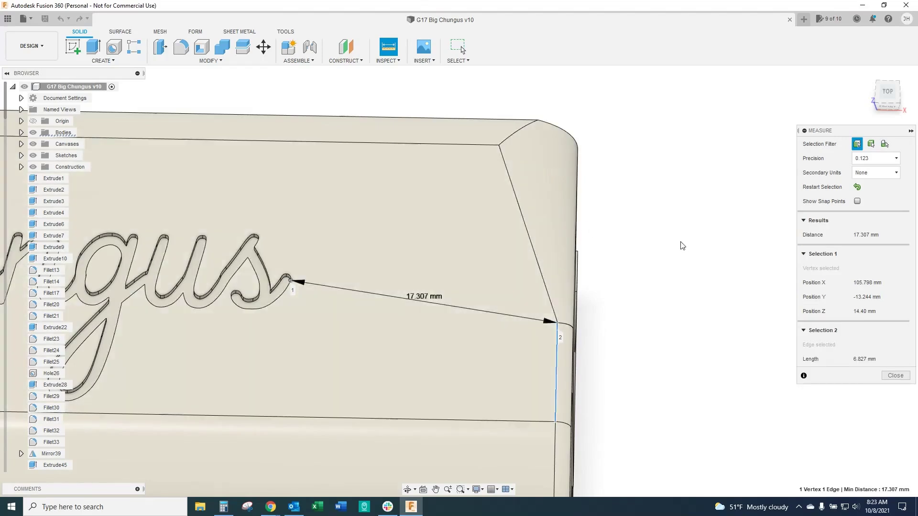
pyautogui.click(656, 245)
# Fill the engraved "Big Chungus" lettering by extruding all of its recessed faces 0.5 mm with the Join operation.
pyautogui.scroll(-3, 625, 270)
pyautogui.moveTo(635, 249); pyautogui.dragTo(889, 226, button='middle')
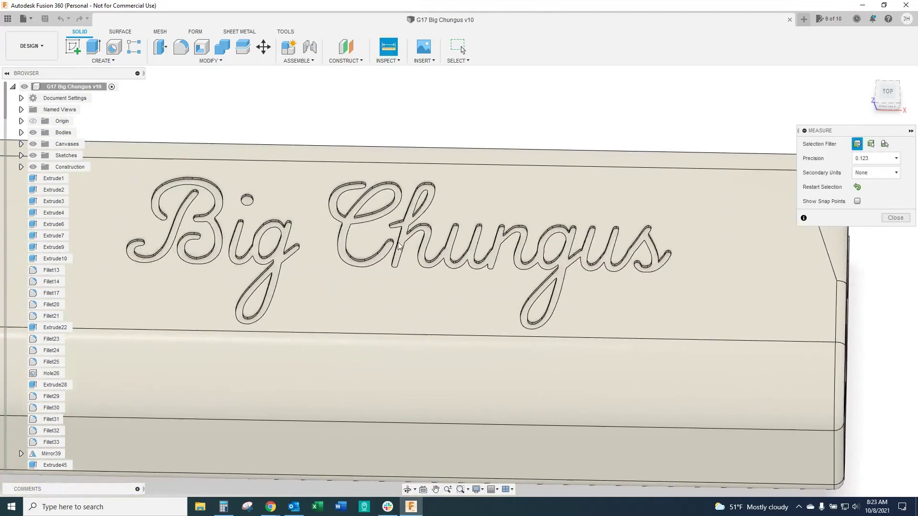
pyautogui.scroll(-4, 500, 153)
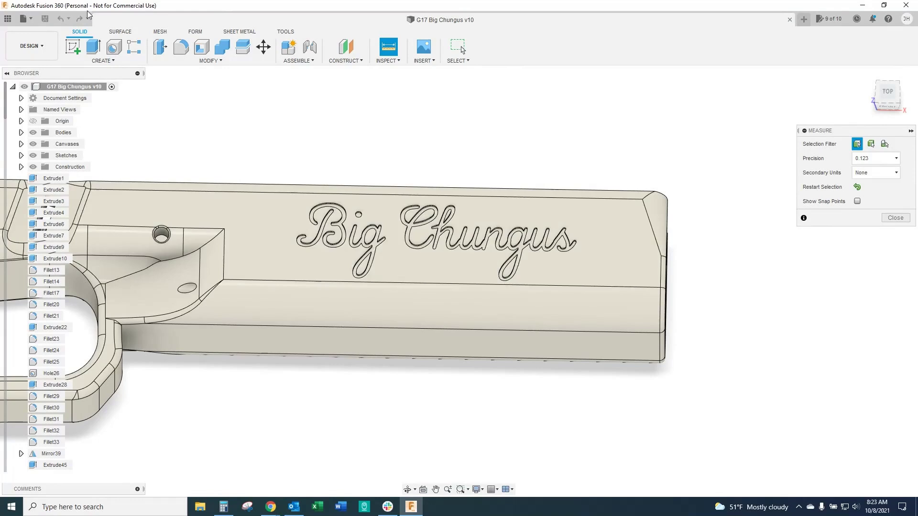
pyautogui.click(93, 46)
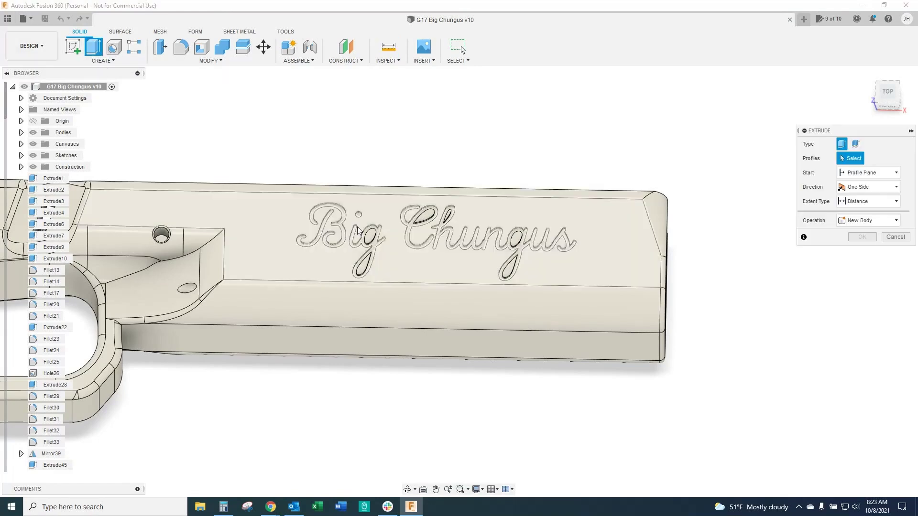
pyautogui.scroll(4, 323, 229)
pyautogui.click(323, 230)
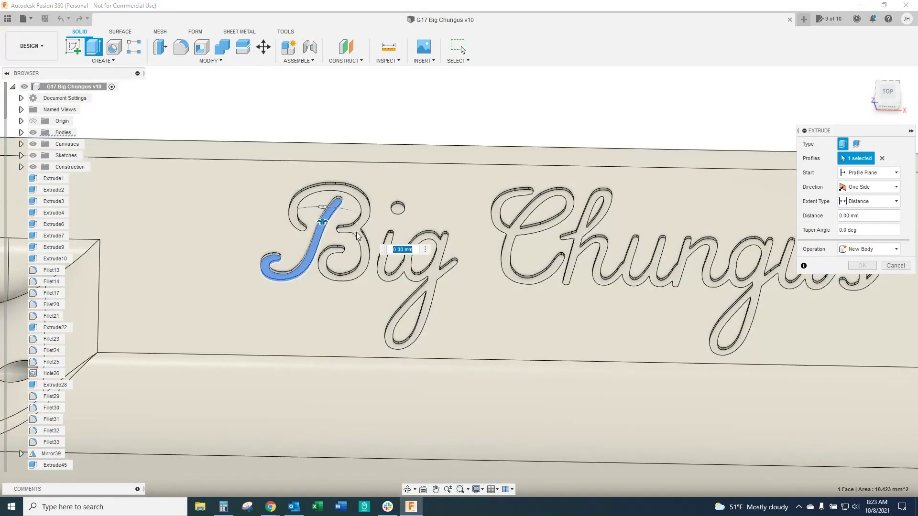
pyautogui.click(356, 229)
pyautogui.click(398, 208)
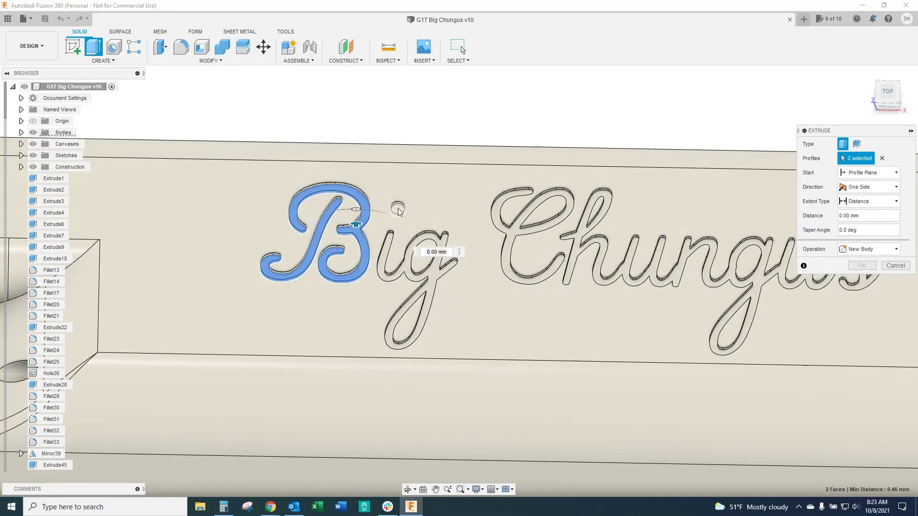
pyautogui.click(407, 279)
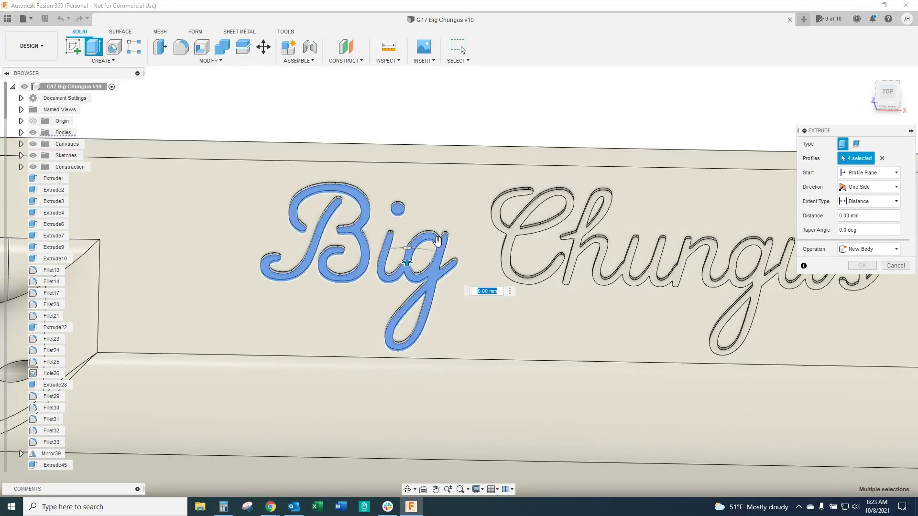
pyautogui.click(515, 231)
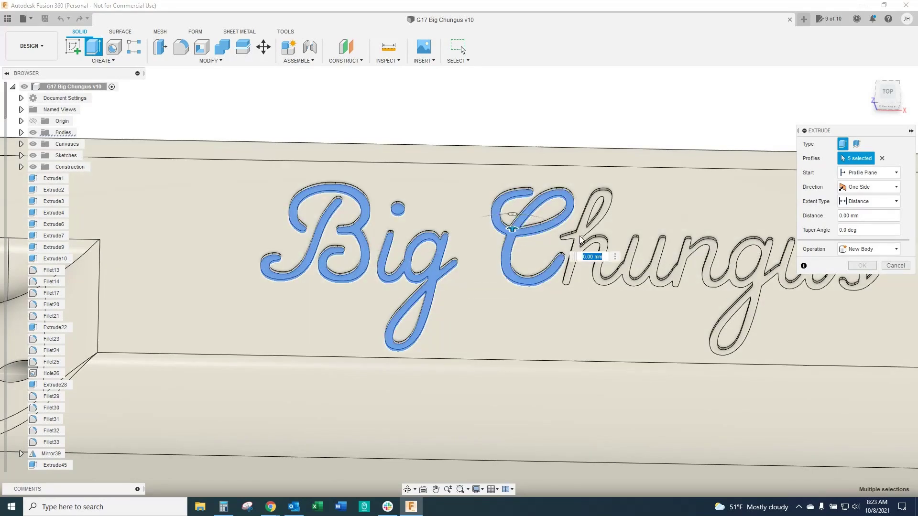
pyautogui.click(580, 237)
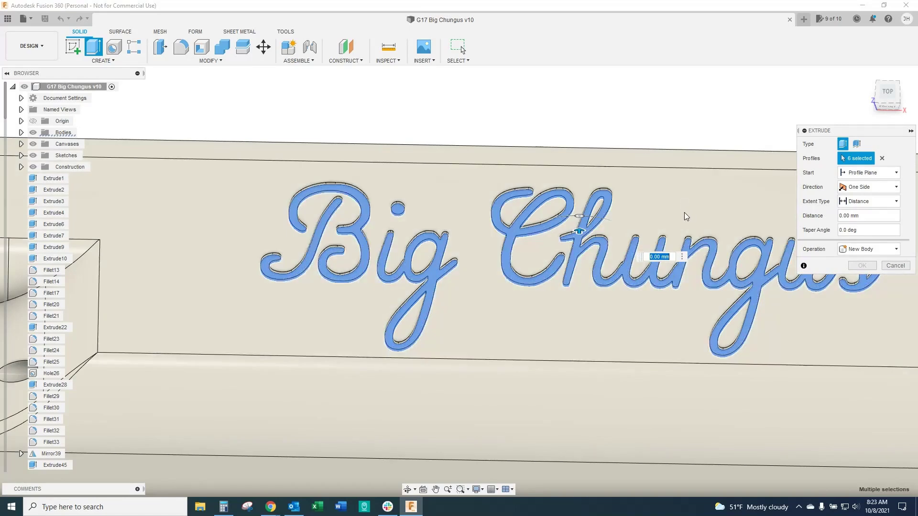
pyautogui.write('0.5')
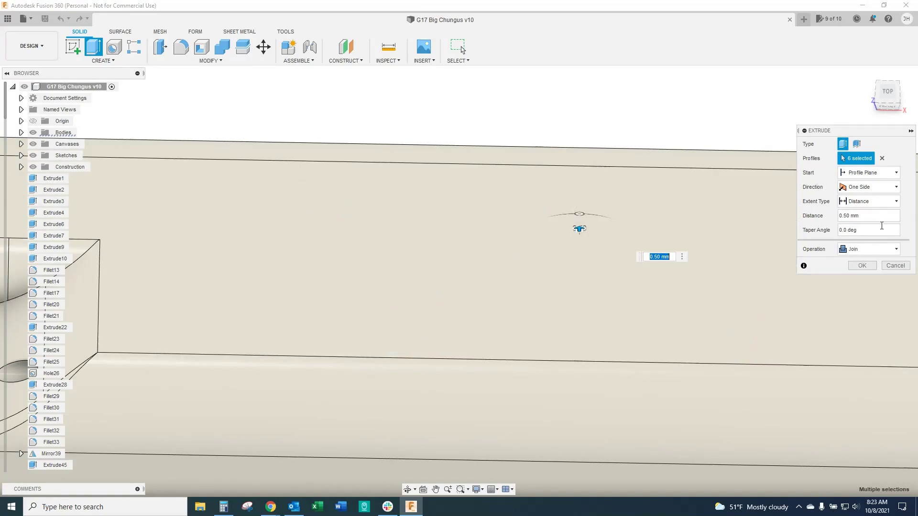
pyautogui.click(867, 266)
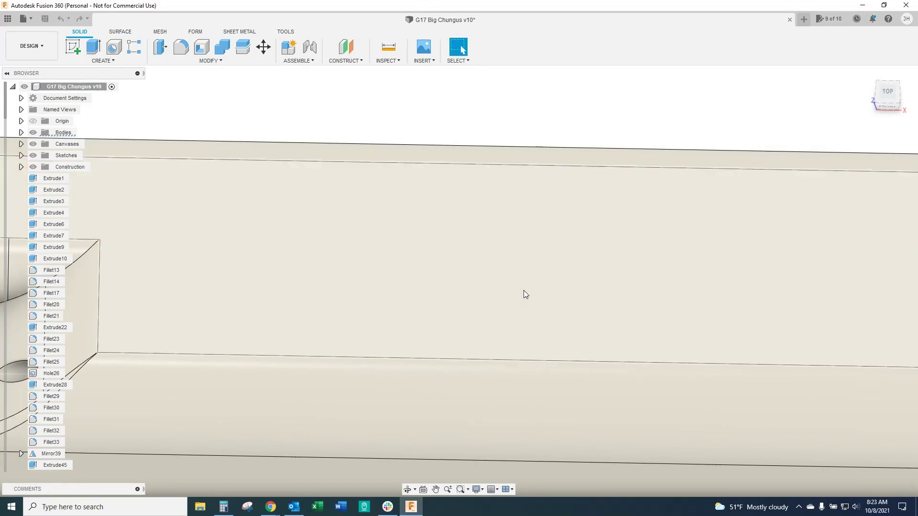
# Fill the engraved letter B on the opposite side of the frame by extruding its two faces 0.5 mm as a Join.
pyautogui.scroll(-5, 524, 291)
pyautogui.scroll(-2, 662, 330)
pyautogui.keyDown('shift'); pyautogui.moveTo(710, 349); pyautogui.dragTo(344, 221, button='middle'); pyautogui.keyUp('shift')
pyautogui.scroll(5, 407, 305)
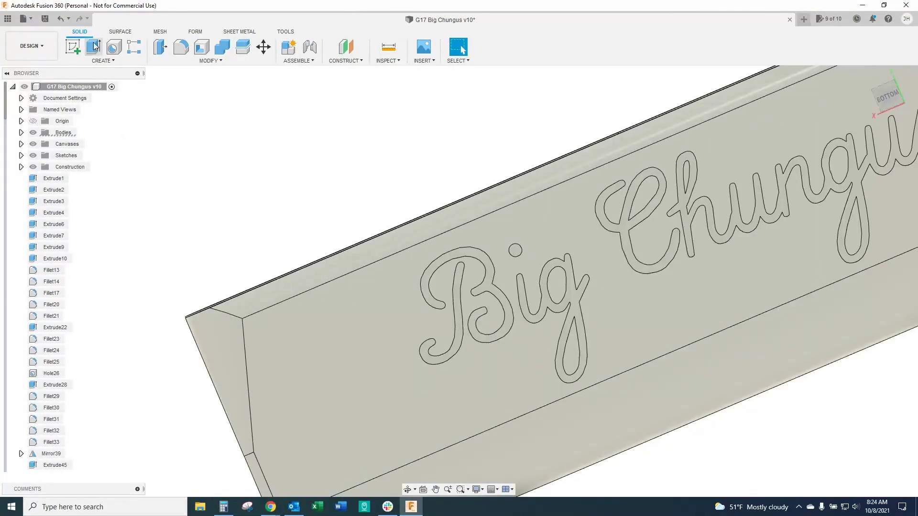
pyautogui.click(93, 47)
pyautogui.click(459, 292)
pyautogui.click(486, 285)
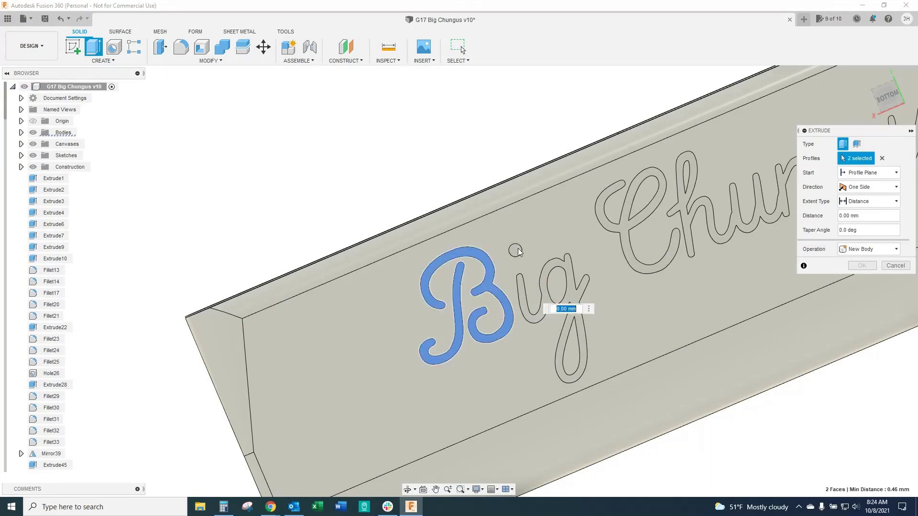
pyautogui.moveTo(518, 248); pyautogui.dragTo(517, 251)
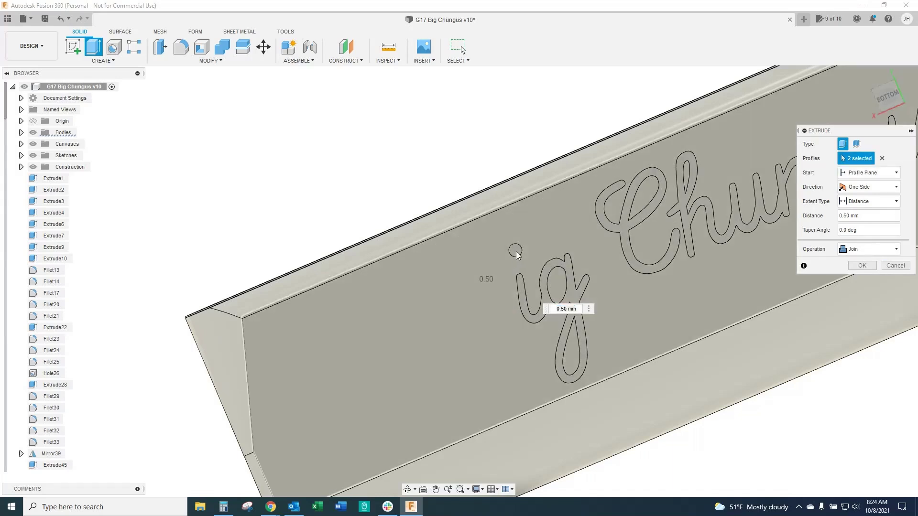
pyautogui.click(862, 265)
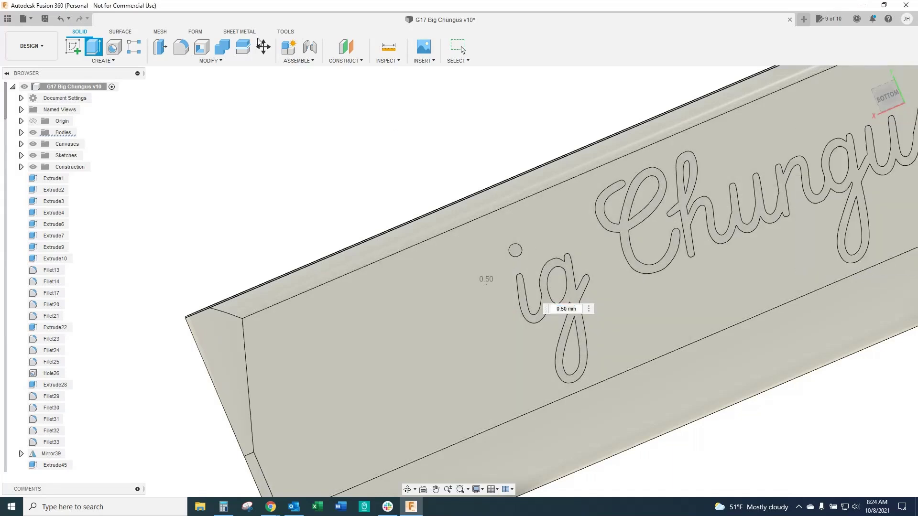
pyautogui.click(161, 47)
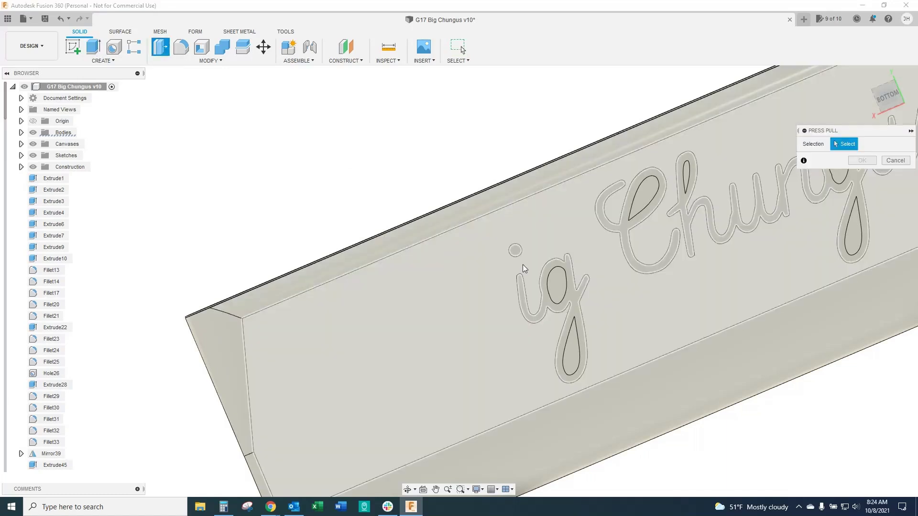
pyautogui.click(514, 250)
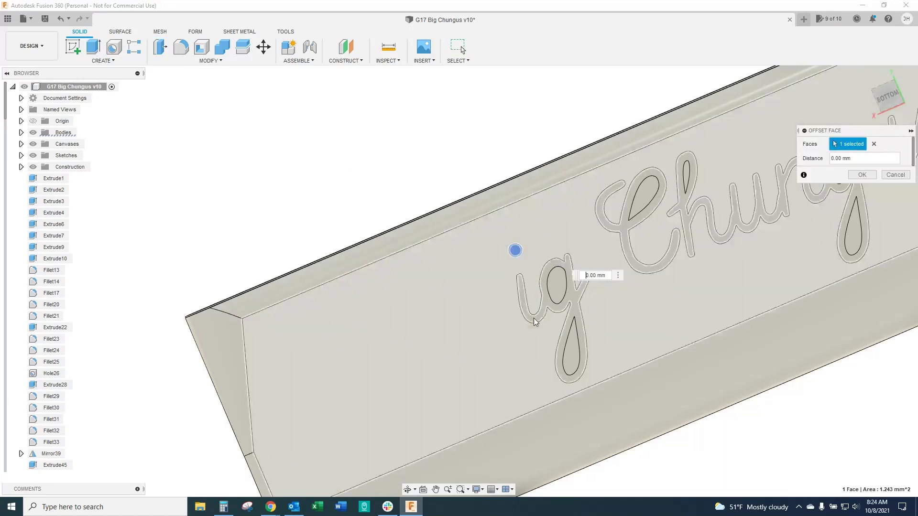
pyautogui.click(535, 320)
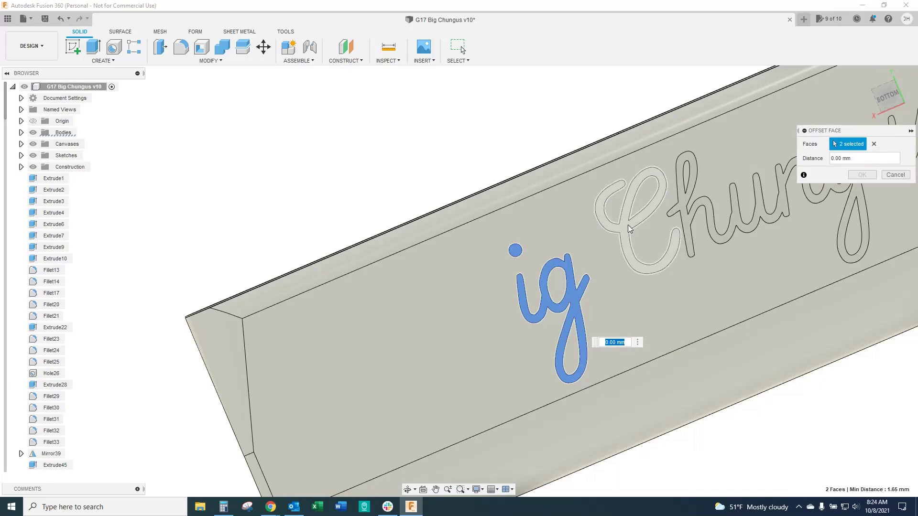
pyautogui.click(627, 225)
pyautogui.click(685, 202)
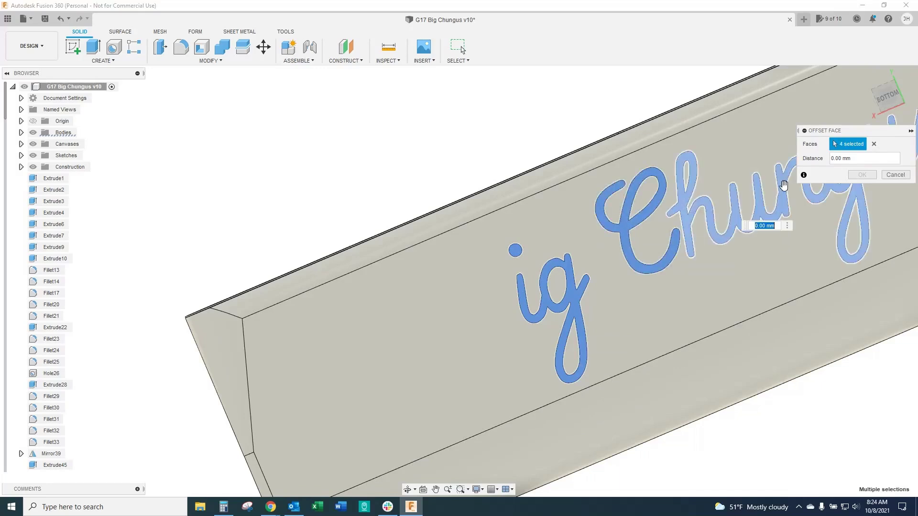
pyautogui.click(743, 145)
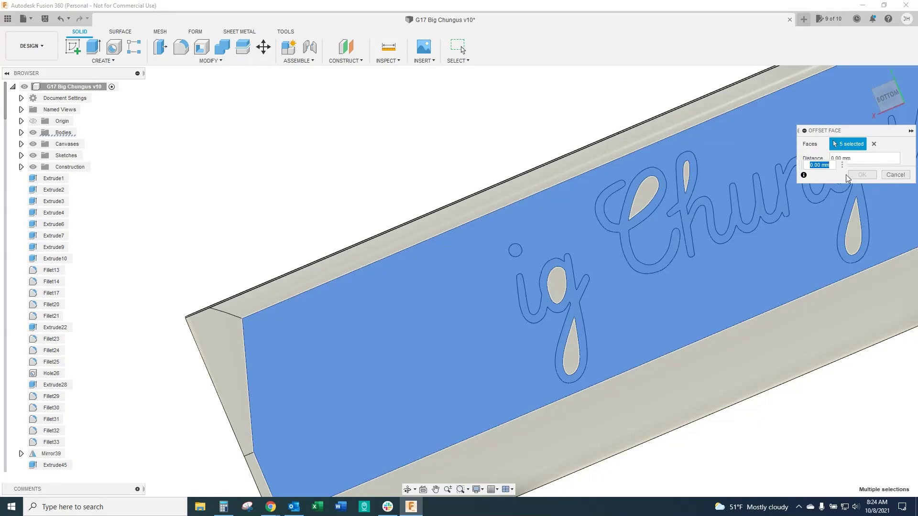
pyautogui.click(900, 177)
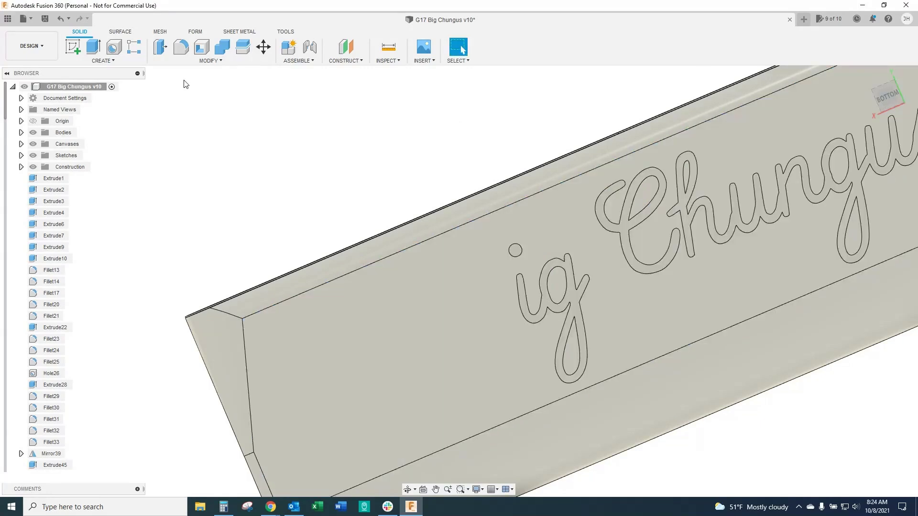
# Fill the remaining engraved "ig Chungus" lettering by offsetting its four recessed faces 0.5 mm with Press Pull.
pyautogui.click(162, 47)
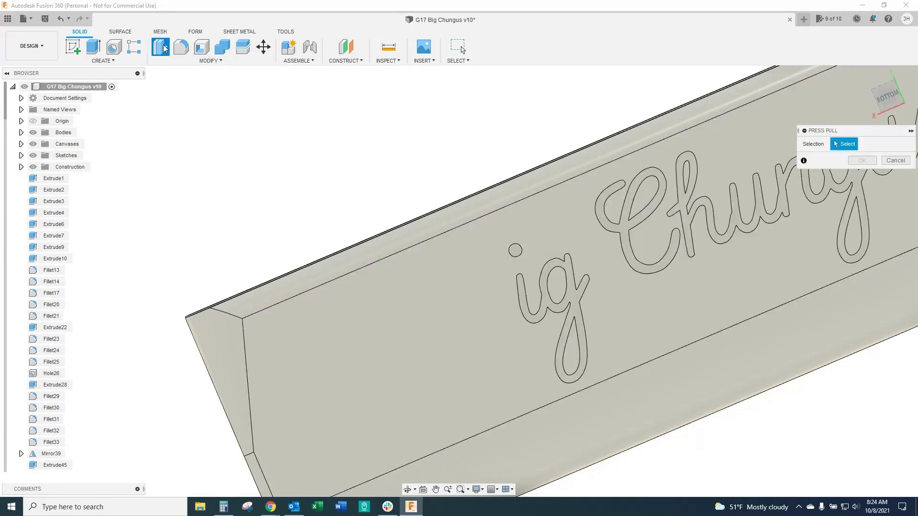
pyautogui.click(571, 294)
pyautogui.click(515, 252)
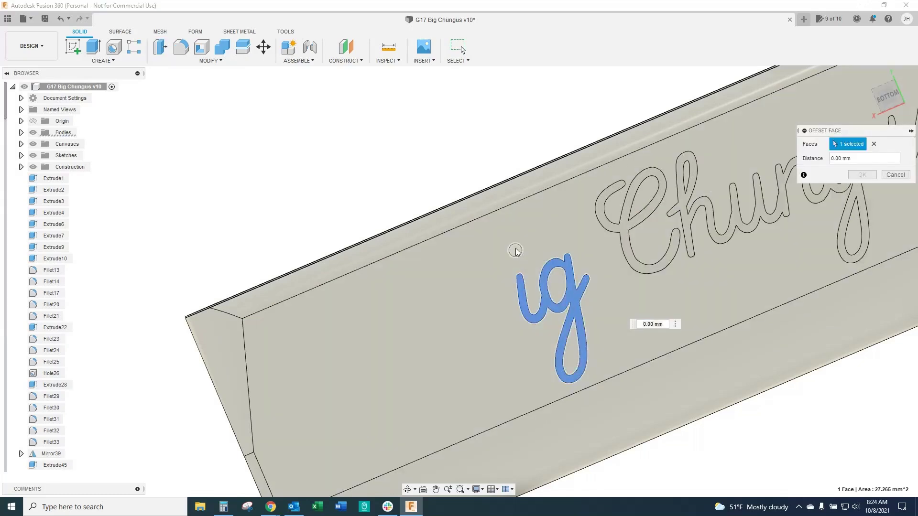
pyautogui.keyDown('shift'); pyautogui.moveTo(666, 301); pyautogui.dragTo(664, 261, button='middle'); pyautogui.keyUp('shift')
pyautogui.click(626, 230)
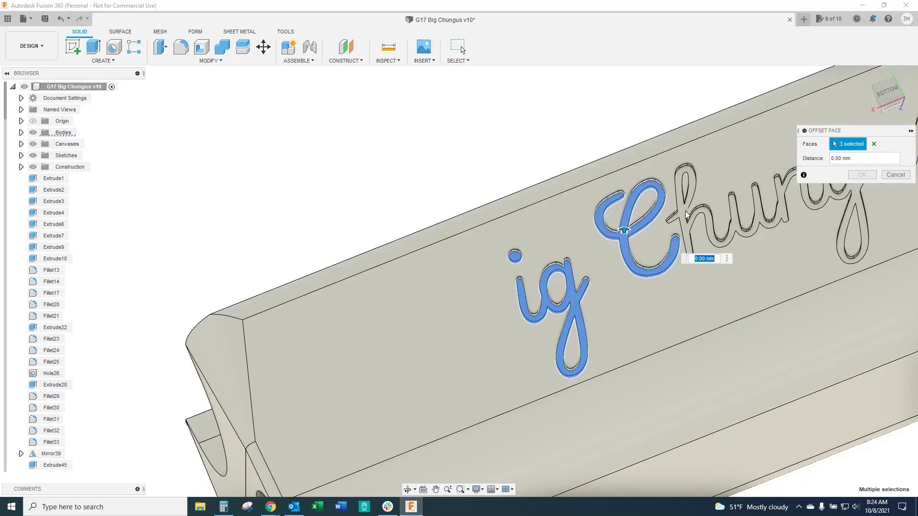
pyautogui.click(752, 201)
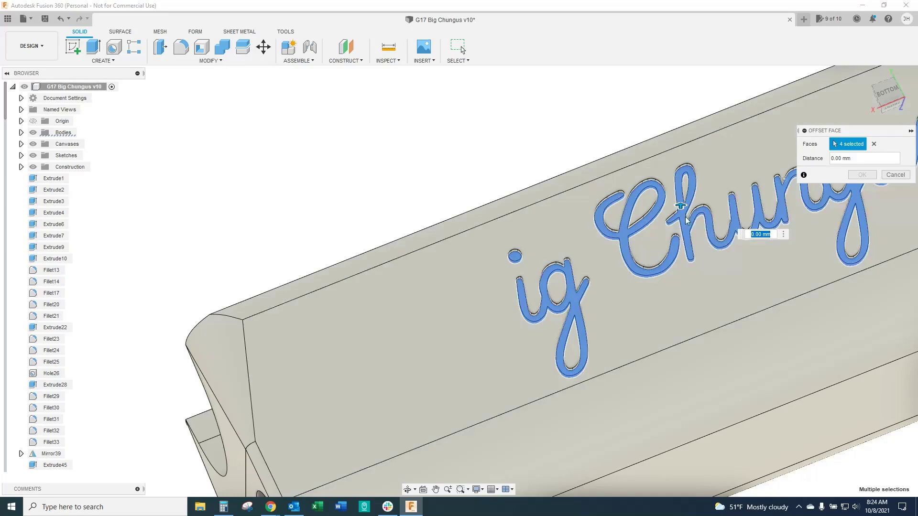
pyautogui.write('0.5')
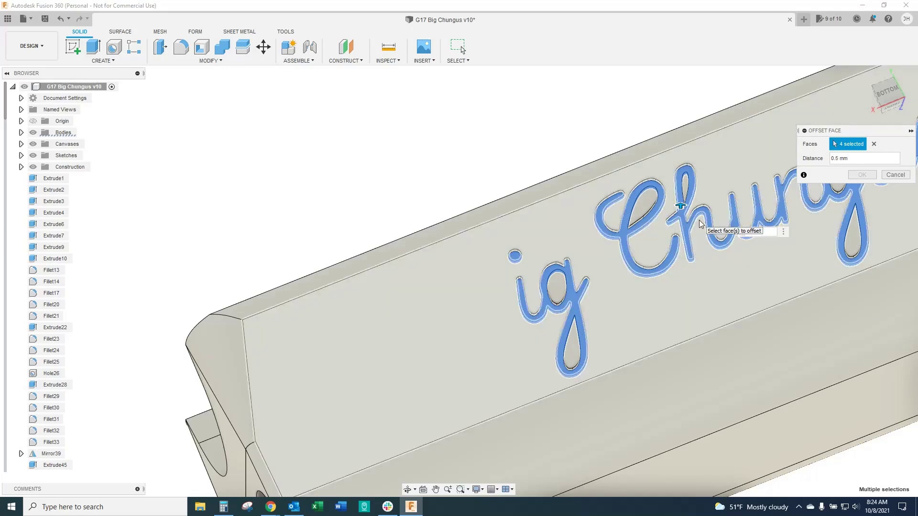
pyautogui.press('Return')
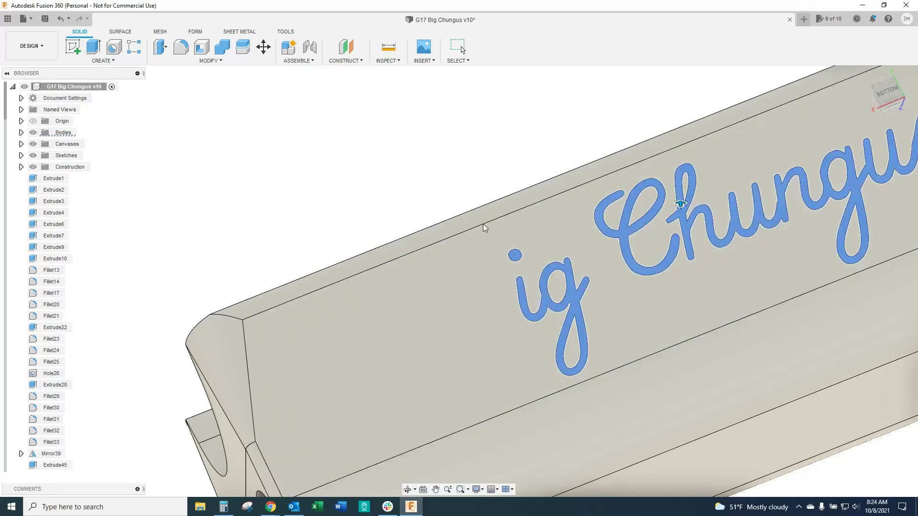
pyautogui.scroll(-4, 530, 254)
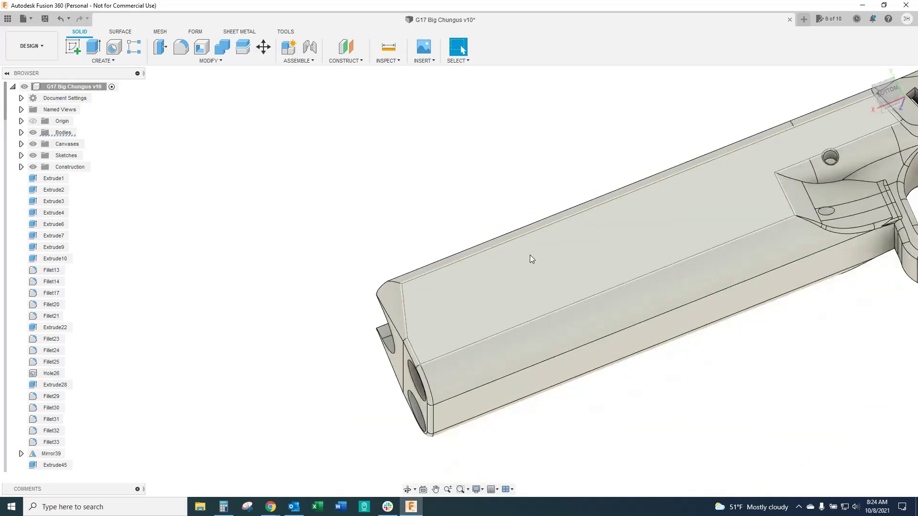
# Create an offset construction plane -40 mm from the flat front end face of the frame.
pyautogui.keyDown('shift'); pyautogui.moveTo(530, 254); pyautogui.dragTo(598, 150, button='middle'); pyautogui.keyUp('shift')
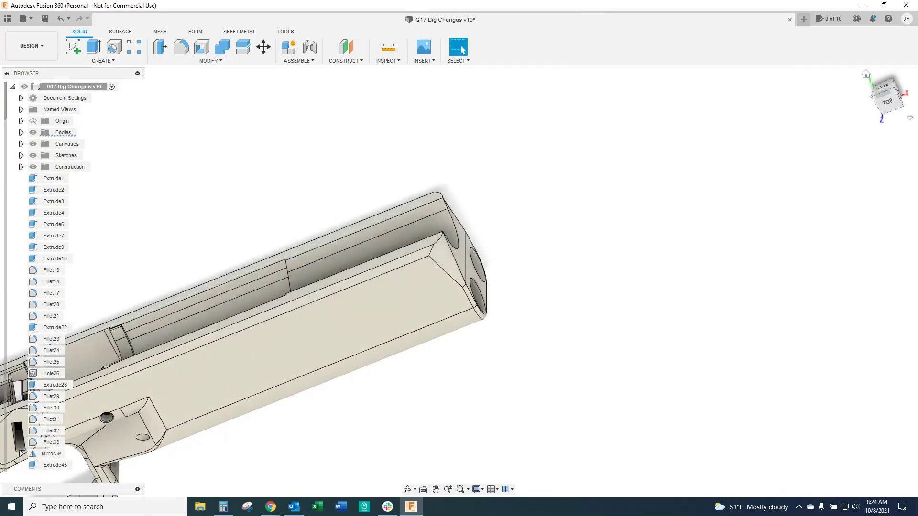
pyautogui.hotkey('alt', 'Tab')
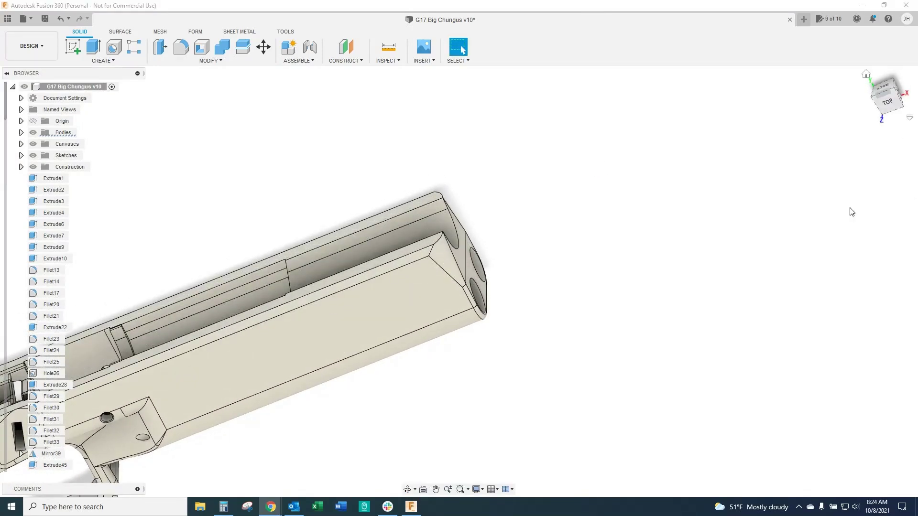
pyautogui.moveTo(576, 235); pyautogui.dragTo(715, 239, button='middle')
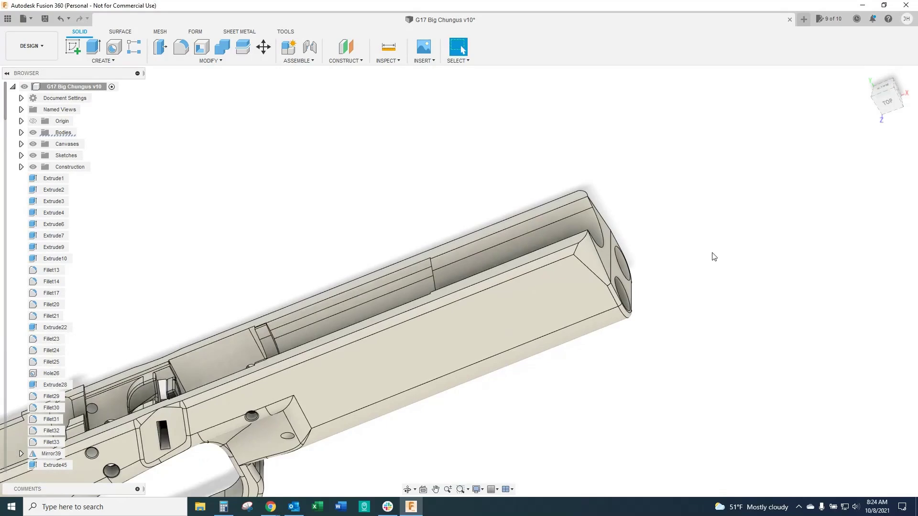
pyautogui.click(347, 47)
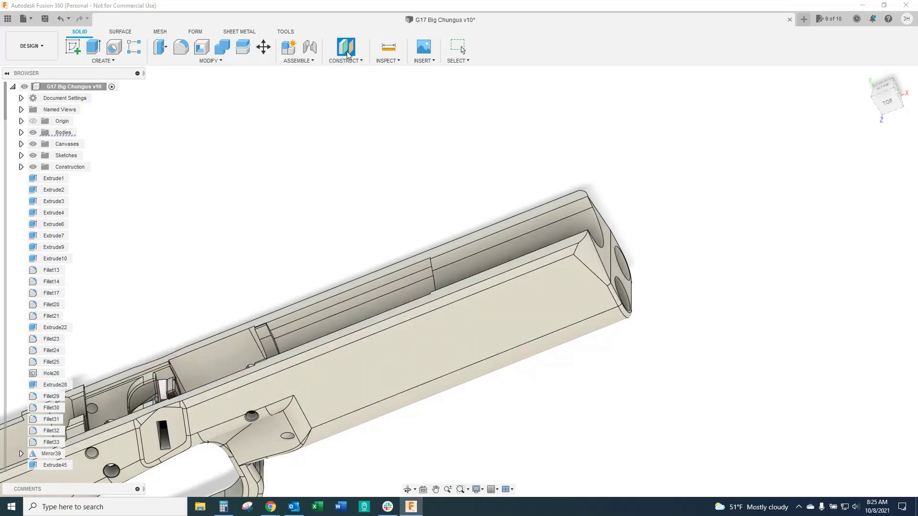
pyautogui.keyDown('shift'); pyautogui.moveTo(616, 271); pyautogui.dragTo(615, 214, button='middle'); pyautogui.keyUp('shift')
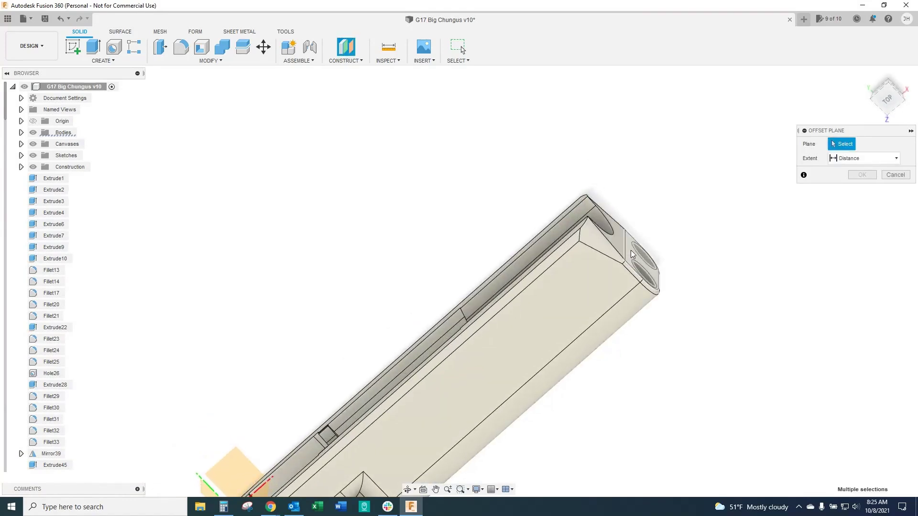
pyautogui.click(630, 250)
pyautogui.keyDown('shift'); pyautogui.moveTo(569, 166); pyautogui.dragTo(476, 266, button='middle'); pyautogui.keyUp('shift')
pyautogui.moveTo(531, 264); pyautogui.dragTo(377, 284)
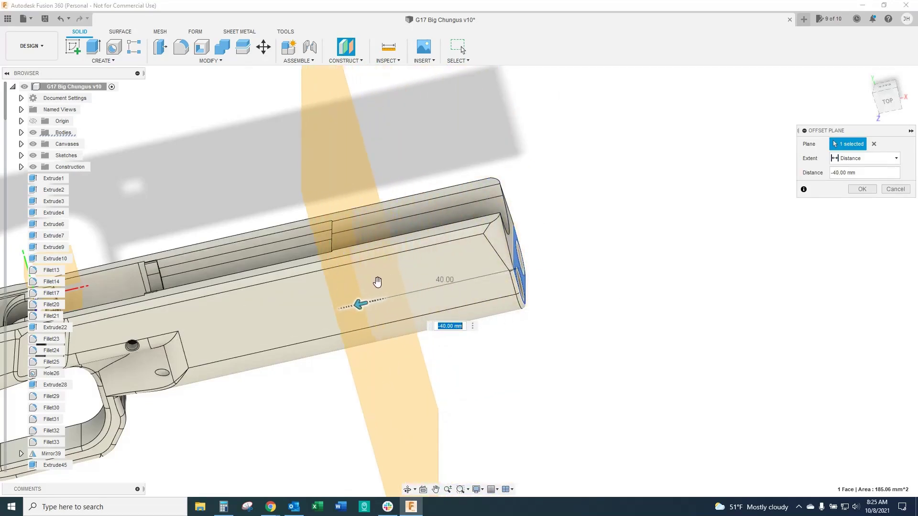
pyautogui.keyDown('shift'); pyautogui.moveTo(378, 284); pyautogui.dragTo(390, 245, button='middle'); pyautogui.keyUp('shift')
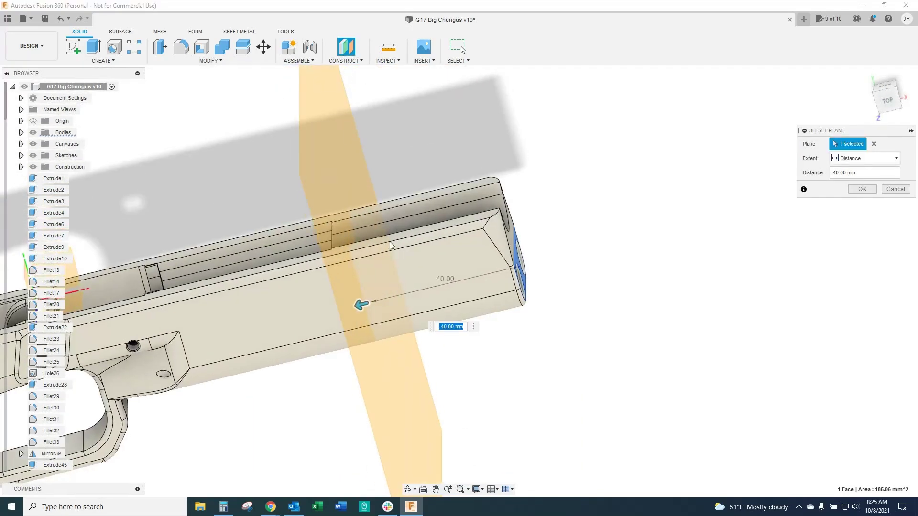
pyautogui.click(861, 190)
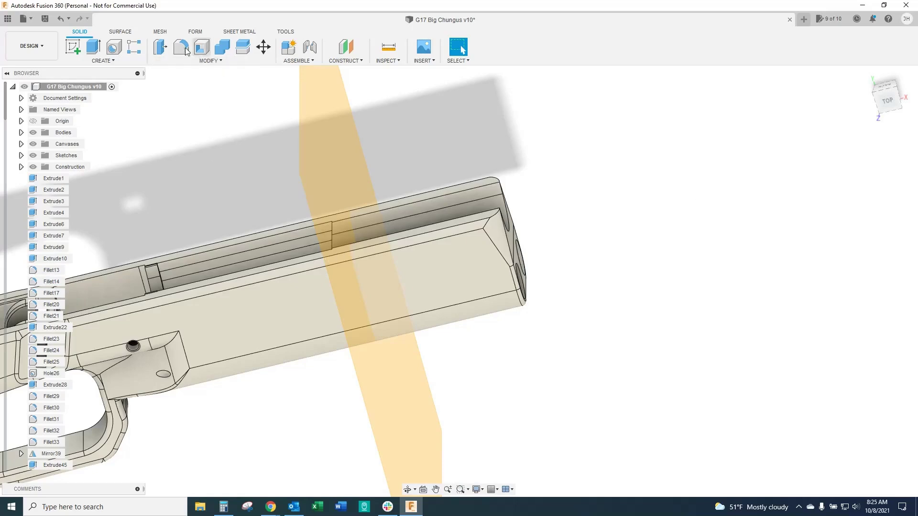
# Split the frame body using the new offset plane across its front section as the splitting tool.
pyautogui.click(237, 50)
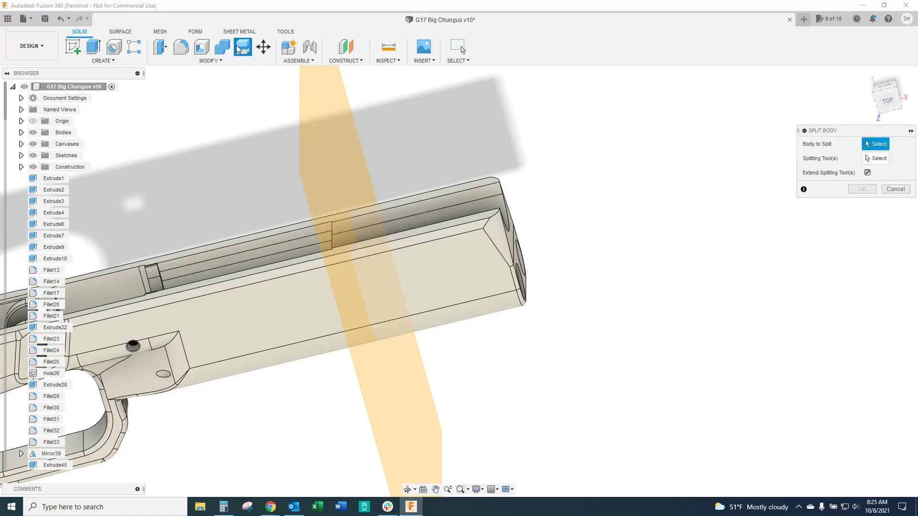
pyautogui.click(458, 259)
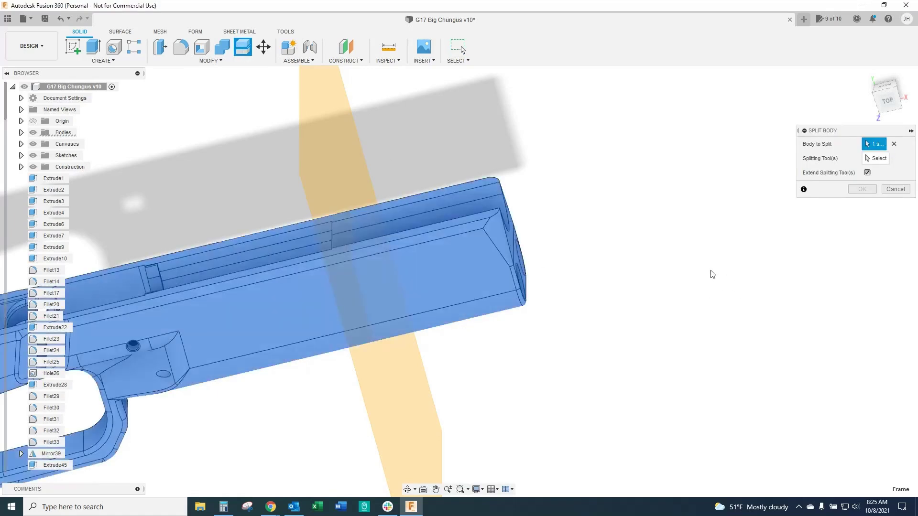
pyautogui.scroll(-2, 712, 278)
pyautogui.moveTo(670, 279); pyautogui.dragTo(617, 293, button='middle')
pyautogui.click(884, 161)
pyautogui.click(433, 196)
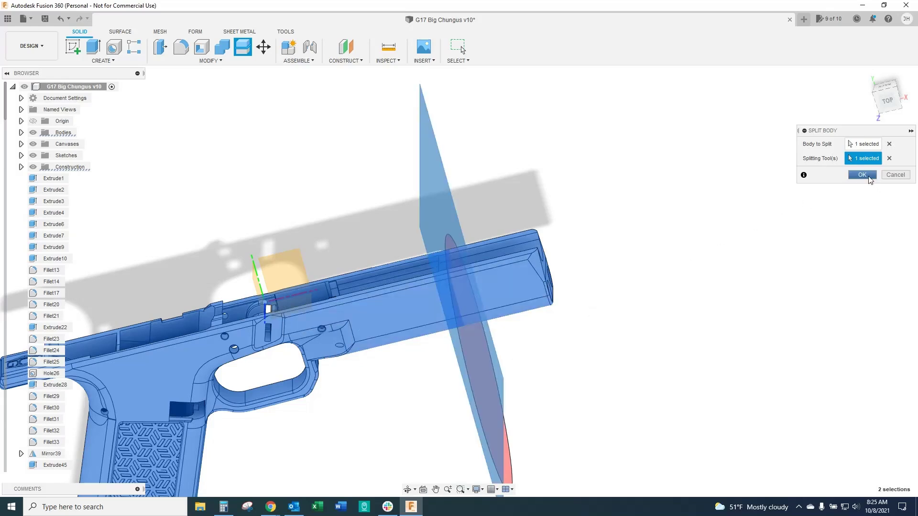
pyautogui.click(861, 175)
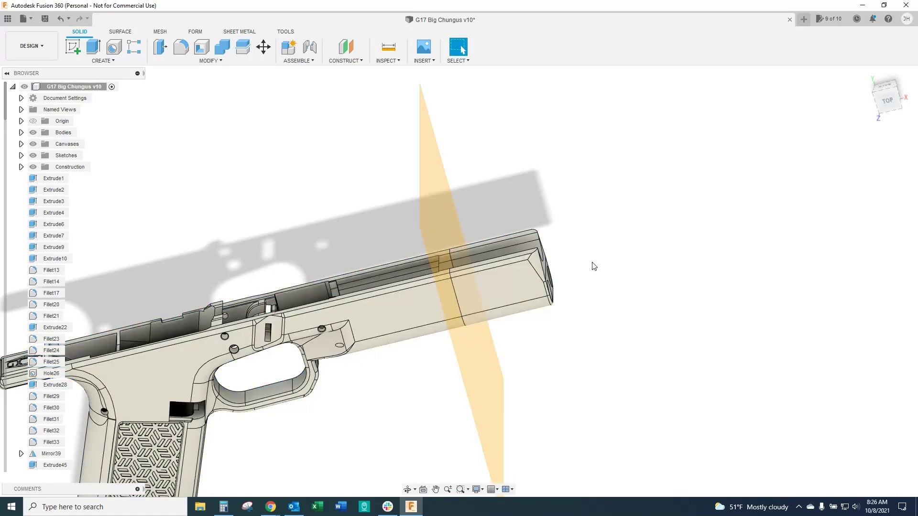
# List the bodies and toggle their visibility one by one to identify the two pieces of the split frame.
pyautogui.click(21, 133)
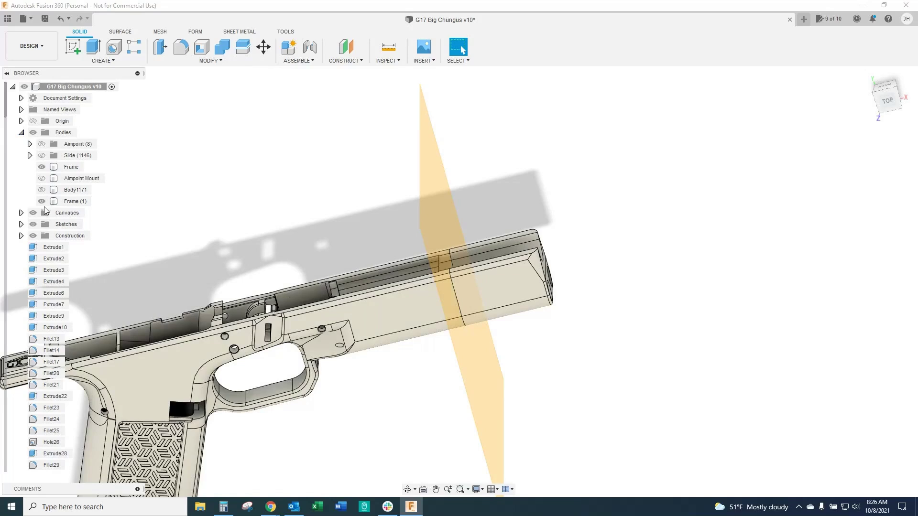
pyautogui.click(41, 202)
pyautogui.click(42, 190)
pyautogui.click(42, 190)
pyautogui.click(42, 178)
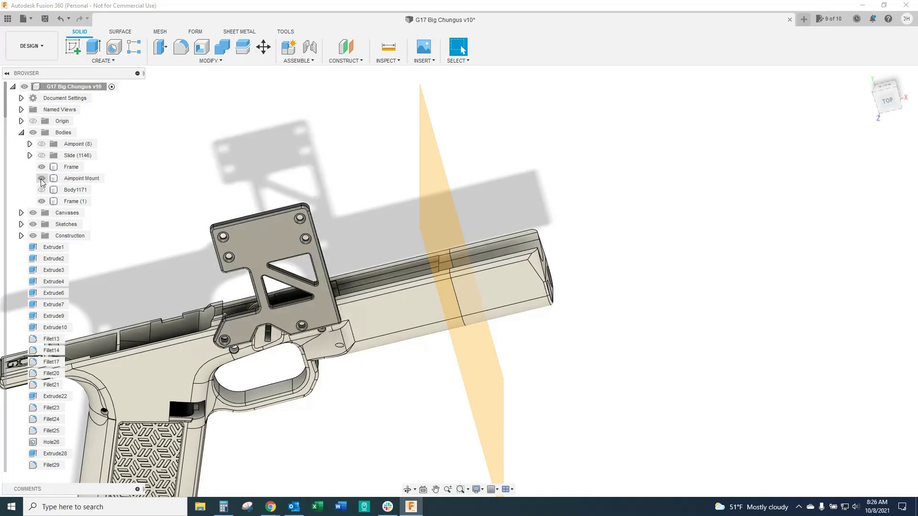
pyautogui.click(42, 178)
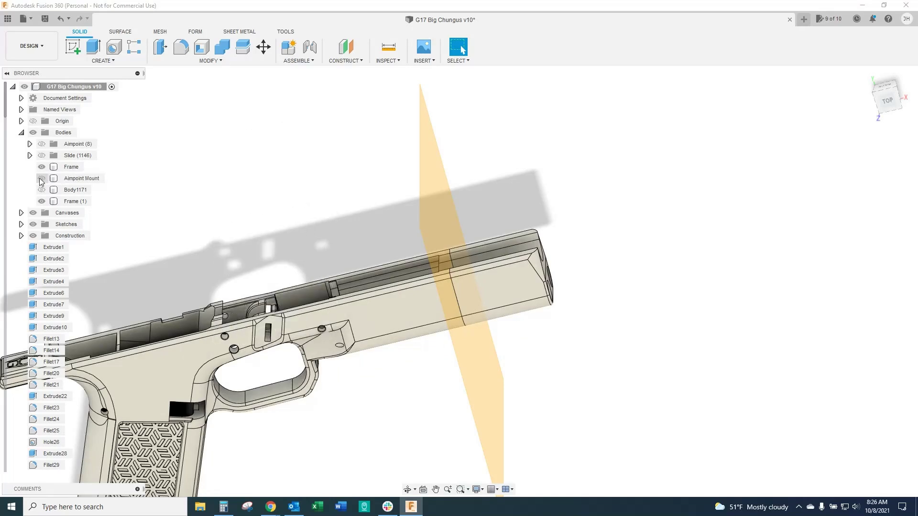
pyautogui.click(43, 167)
pyautogui.click(42, 167)
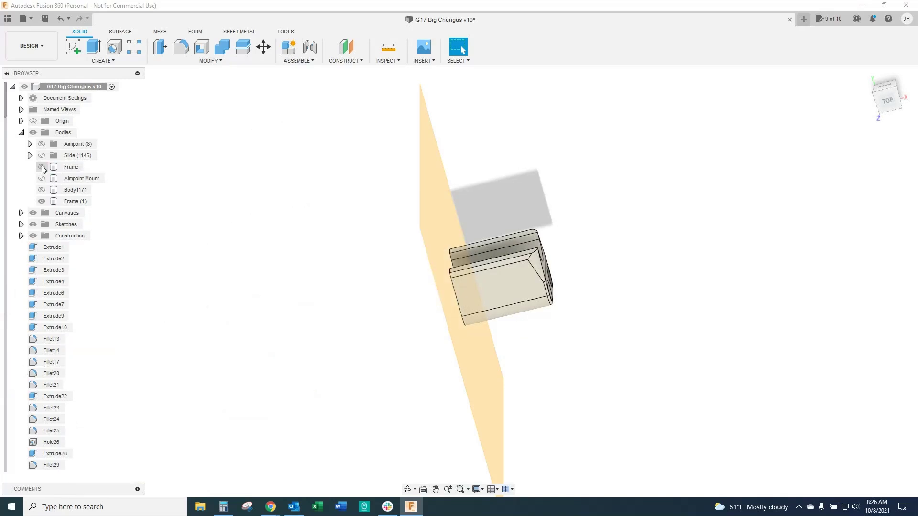
pyautogui.click(42, 167)
pyautogui.click(42, 201)
pyautogui.click(42, 202)
pyautogui.click(43, 167)
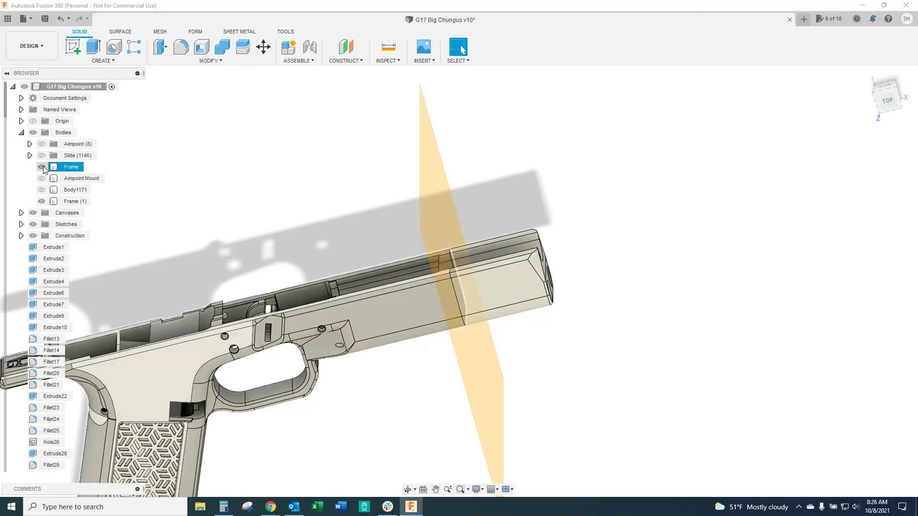
# Hide the main Frame body and the construction plane Plane4, leaving only the front piece displayed.
pyautogui.click(42, 167)
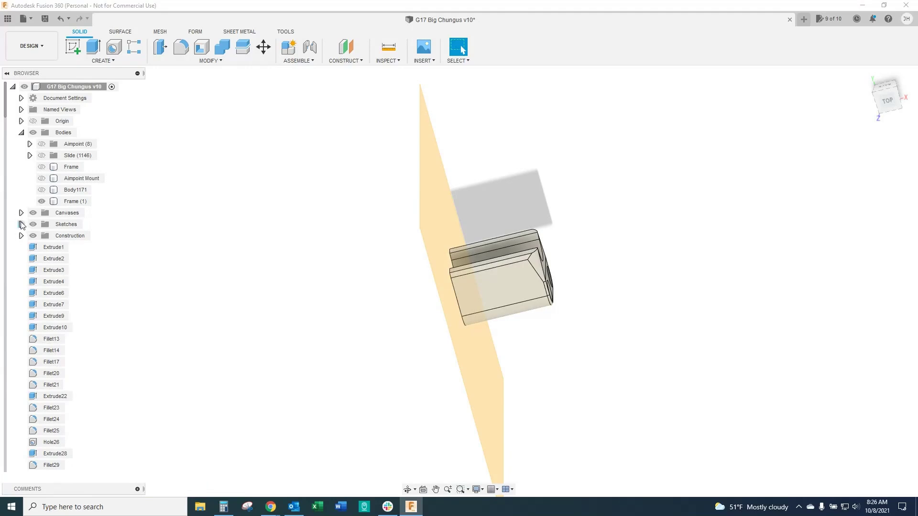
pyautogui.click(21, 236)
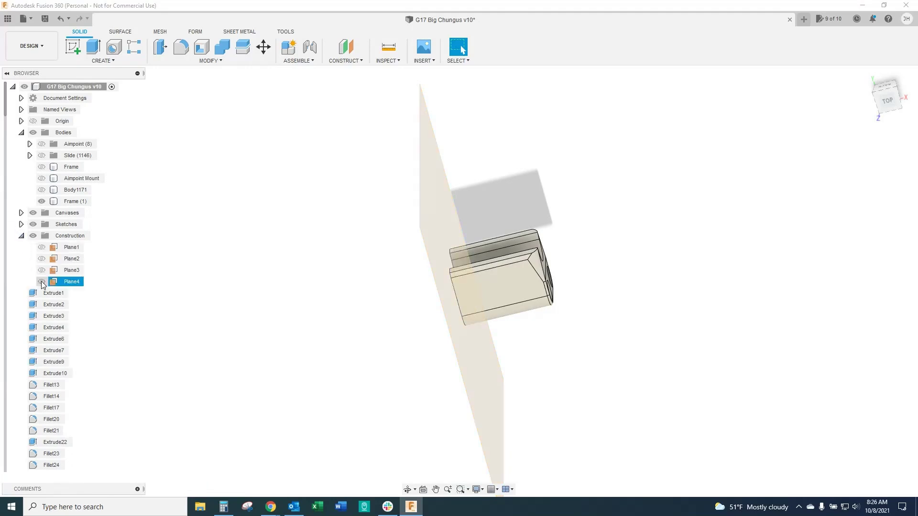
pyautogui.click(42, 281)
# Shorten the front piece by extruding its split-side end face -18 mm as a Cut.
pyautogui.keyDown('shift'); pyautogui.moveTo(252, 287); pyautogui.dragTo(209, 73, button='middle'); pyautogui.keyUp('shift')
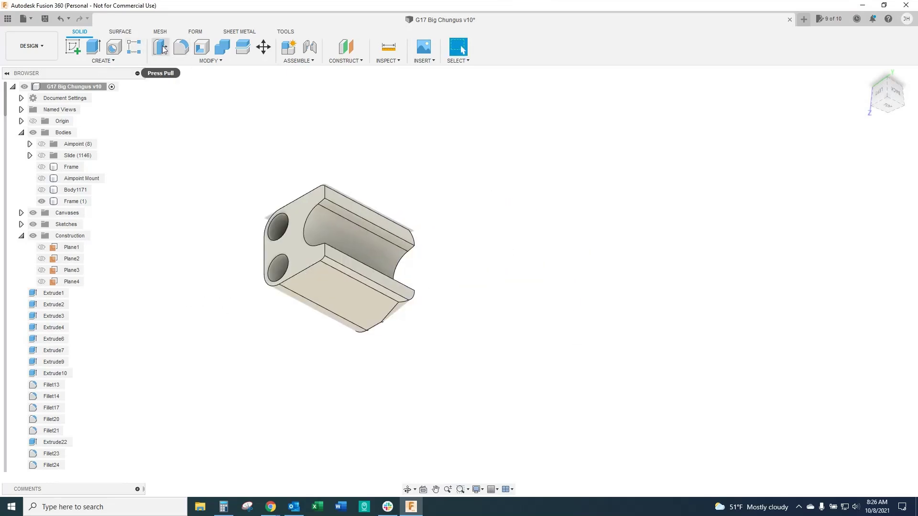
pyautogui.click(93, 46)
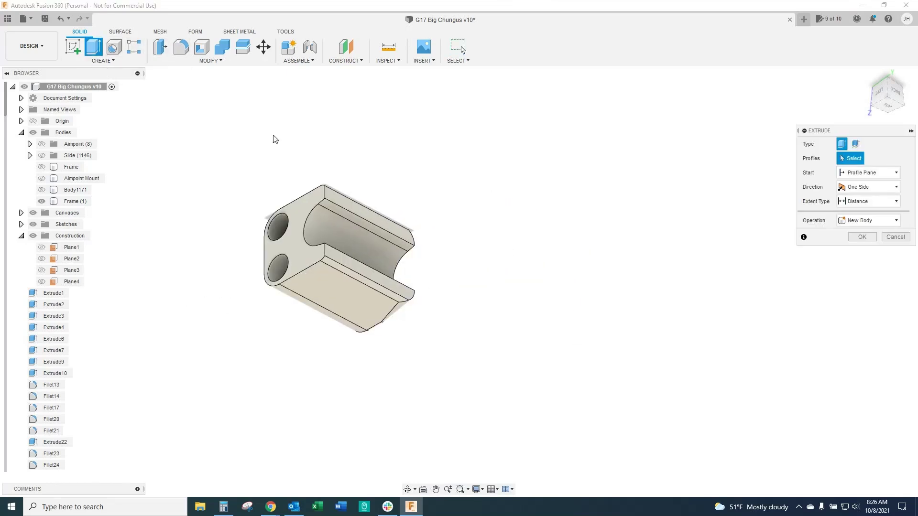
pyautogui.click(295, 225)
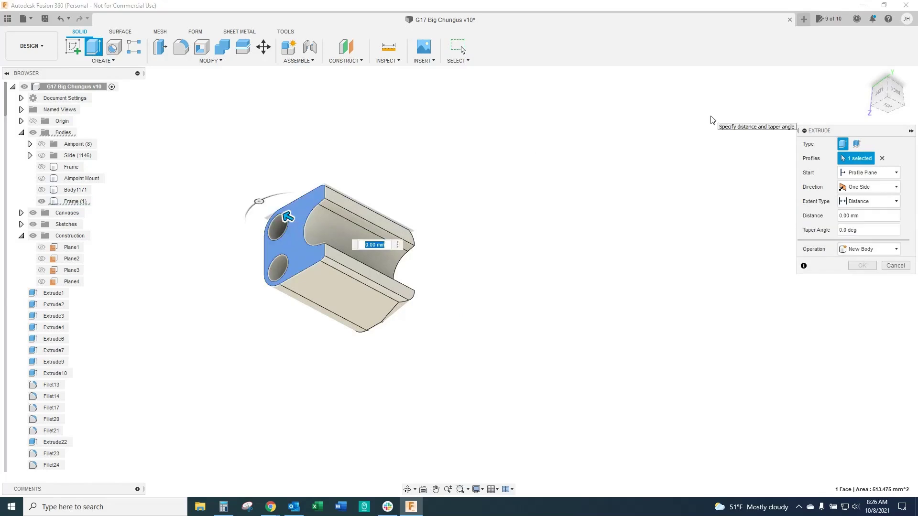
pyautogui.write('-18')
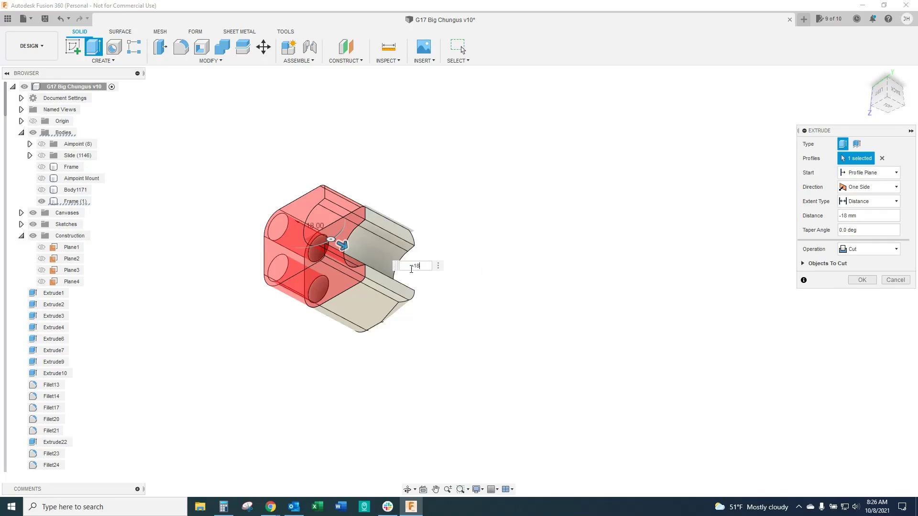
pyautogui.click(862, 281)
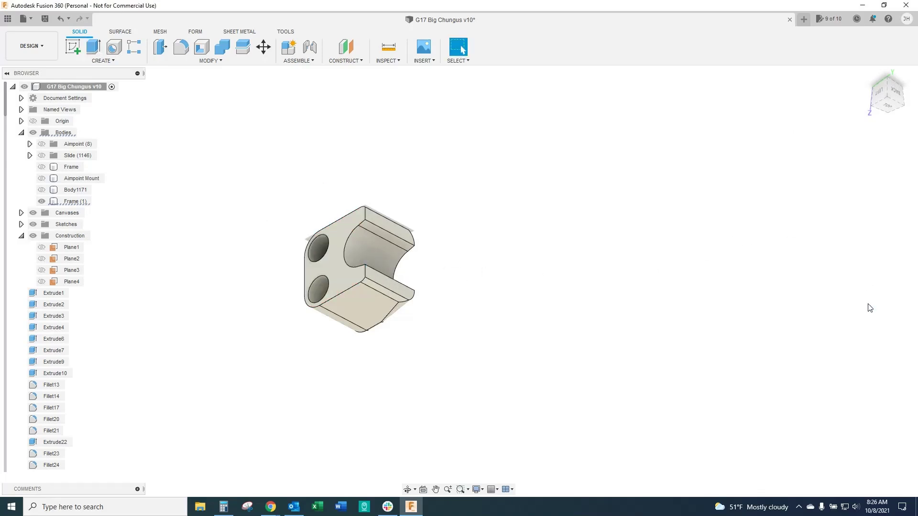
# Show the main Frame body again and move the trimmed front piece 18 mm back against its cut face.
pyautogui.click(42, 167)
pyautogui.keyDown('shift'); pyautogui.moveTo(584, 265); pyautogui.dragTo(557, 244, button='middle'); pyautogui.keyUp('shift')
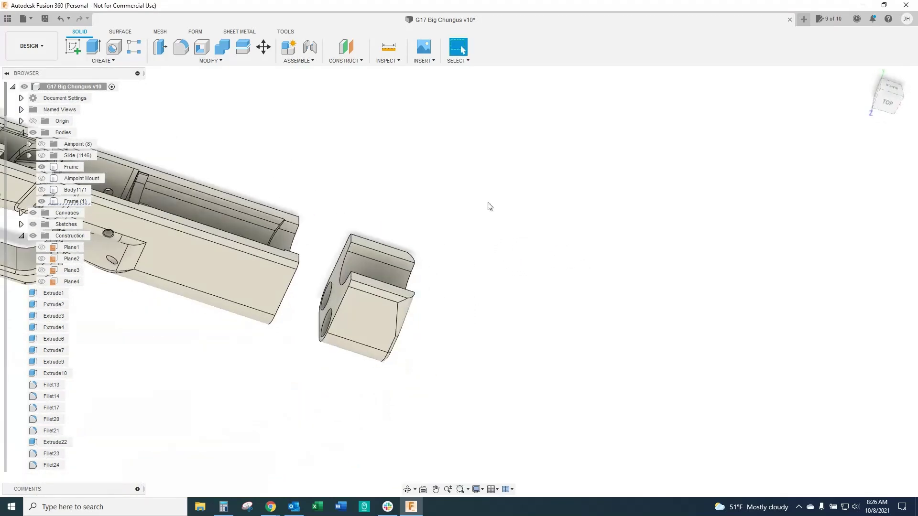
pyautogui.press('m')
pyautogui.click(338, 268)
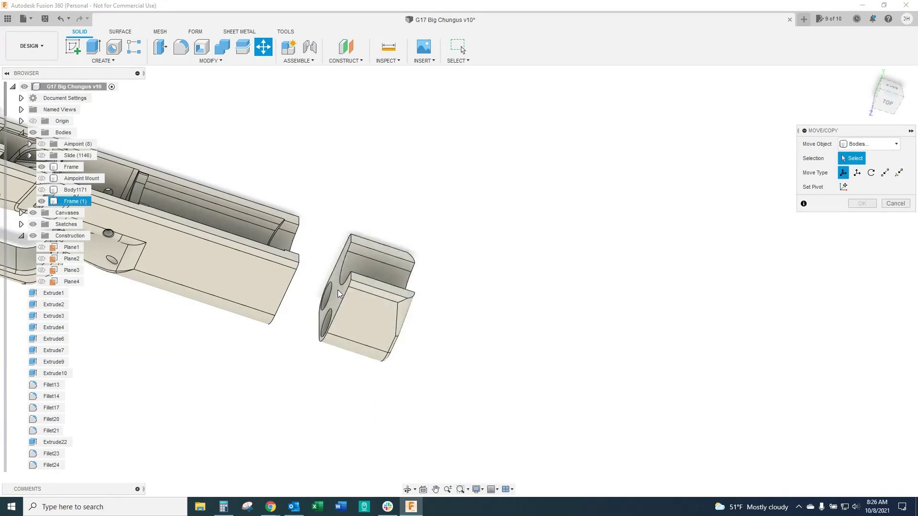
pyautogui.scroll(3, 337, 290)
pyautogui.scroll(2, 336, 291)
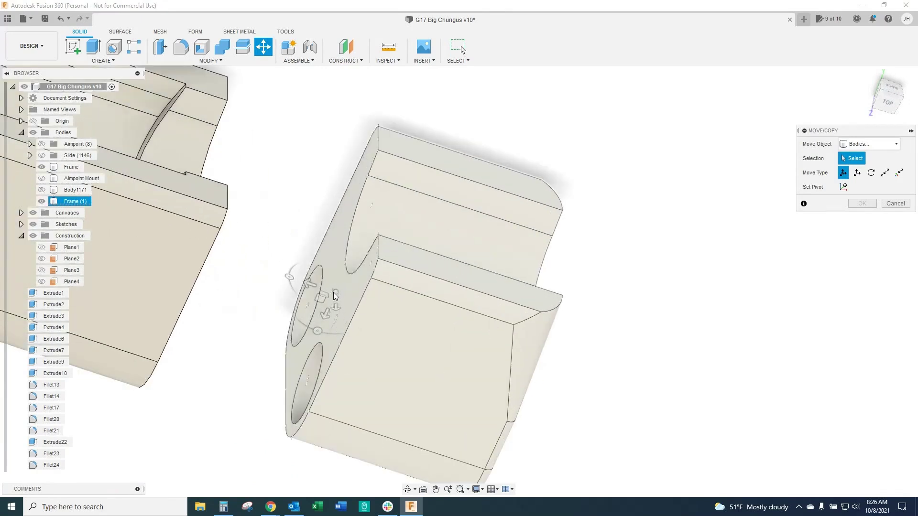
pyautogui.keyDown('shift'); pyautogui.moveTo(341, 292); pyautogui.dragTo(334, 295, button='middle'); pyautogui.keyUp('shift')
pyautogui.click(333, 295)
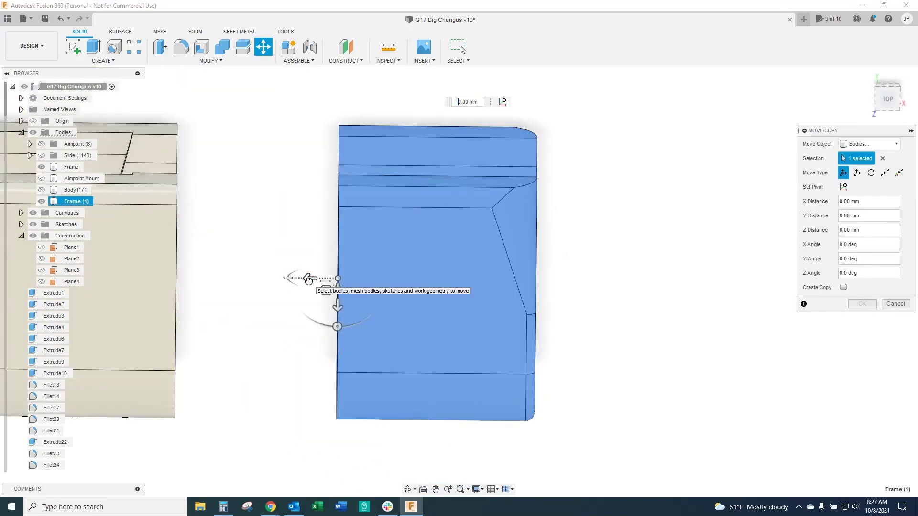
pyautogui.write('18')
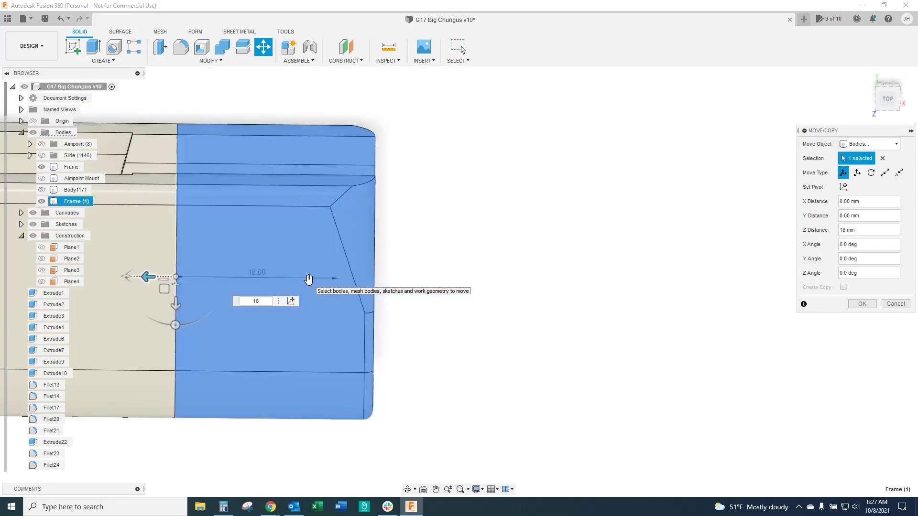
pyautogui.press('Return')
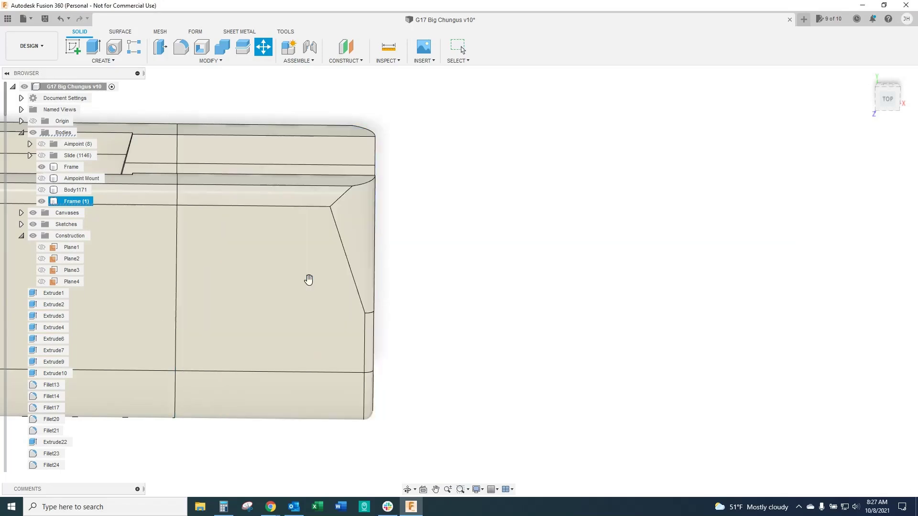
# Join the front piece and the main frame into one body with Combine, using the front piece as the target.
pyautogui.scroll(-5, 437, 291)
pyautogui.keyDown('shift'); pyautogui.moveTo(478, 279); pyautogui.dragTo(610, 278, button='middle'); pyautogui.keyUp('shift')
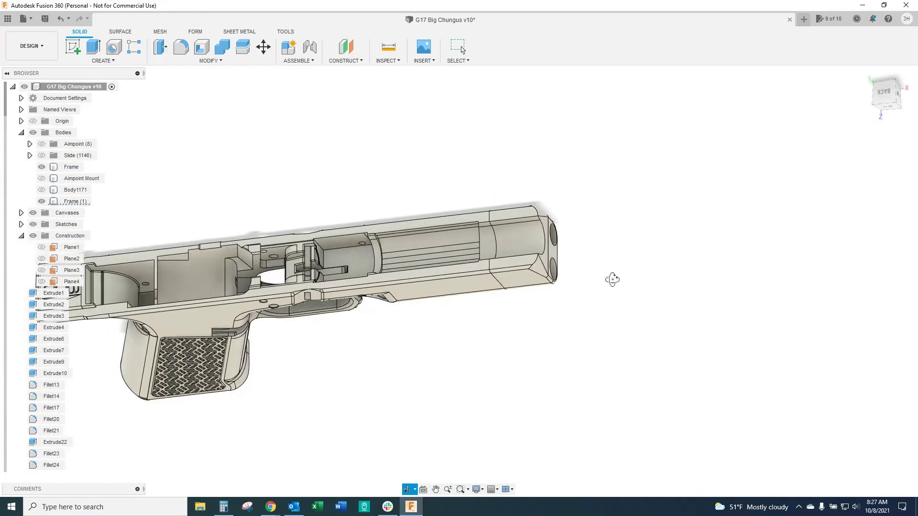
pyautogui.click(226, 50)
pyautogui.click(514, 229)
pyautogui.click(467, 216)
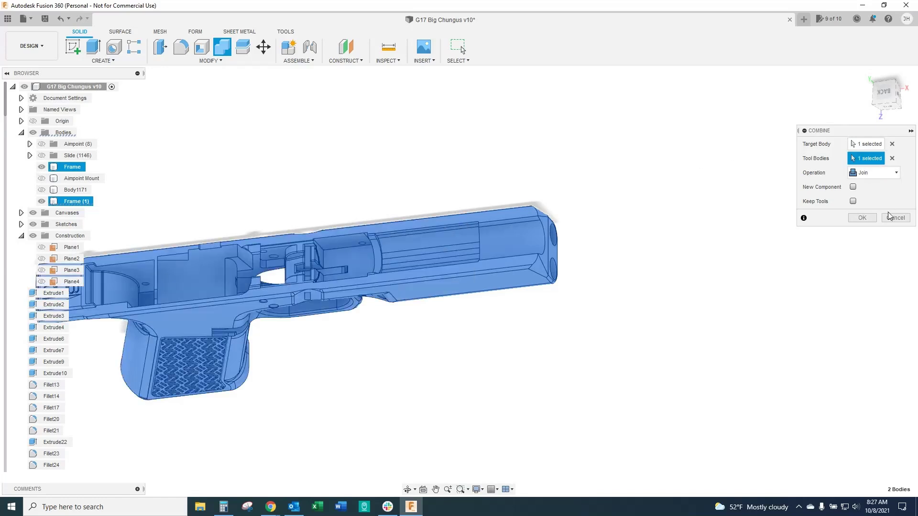
pyautogui.click(863, 219)
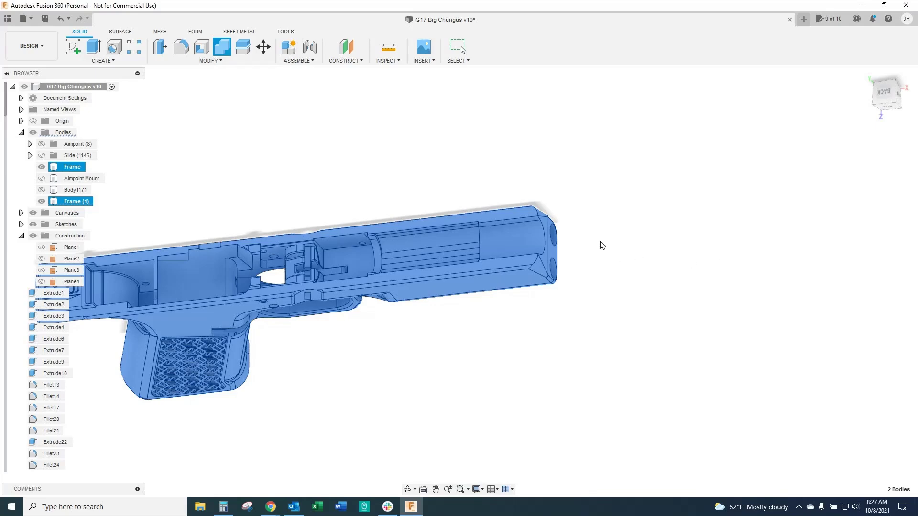
pyautogui.keyDown('shift'); pyautogui.moveTo(664, 233); pyautogui.dragTo(570, 139, button='middle'); pyautogui.keyUp('shift')
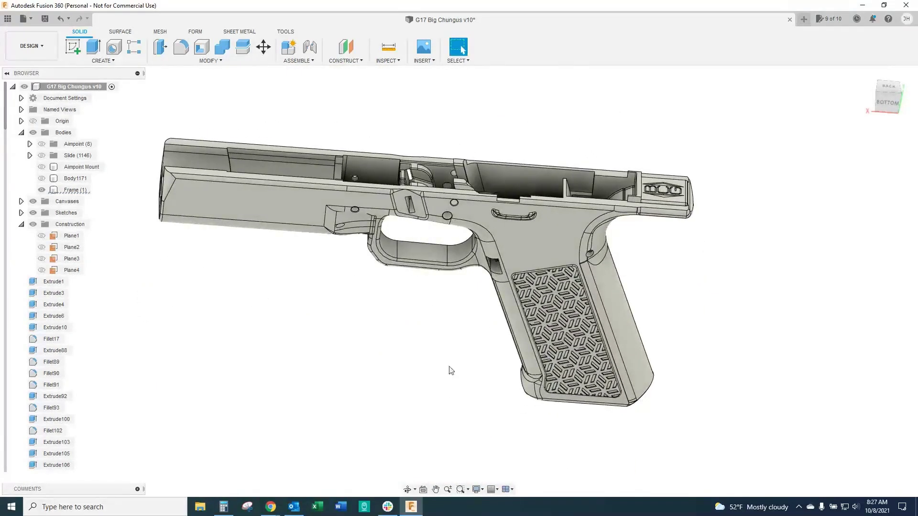
# Insert the Chungus-01 SVG file from the computer's Desktop onto the flat side face of the frame's front section.
pyautogui.keyDown('shift'); pyautogui.moveTo(395, 358); pyautogui.dragTo(251, 413, button='middle'); pyautogui.keyUp('shift')
pyautogui.scroll(1, 394, 352)
pyautogui.moveTo(427, 407); pyautogui.dragTo(433, 487, button='middle')
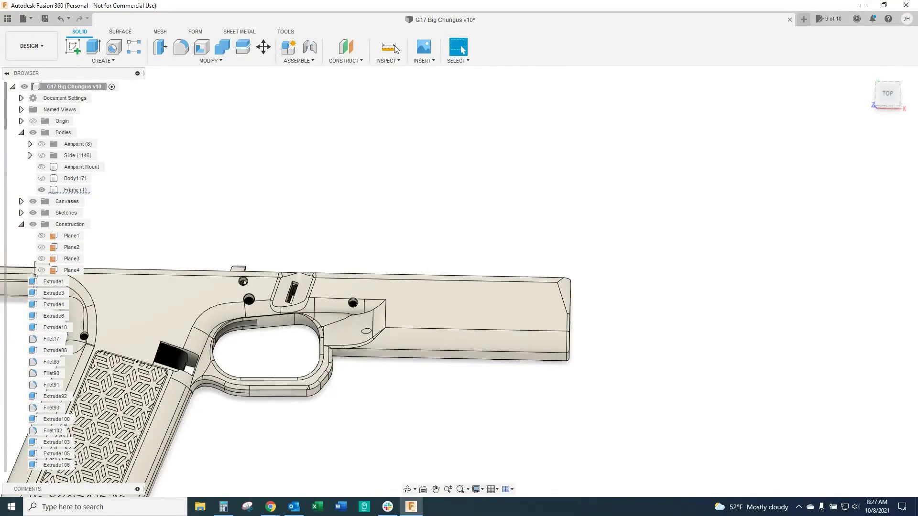
pyautogui.click(454, 304)
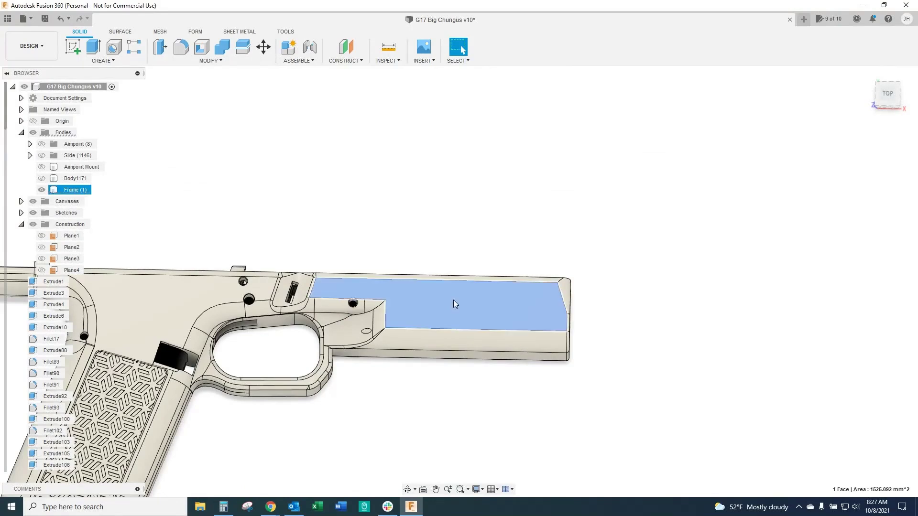
pyautogui.click(424, 62)
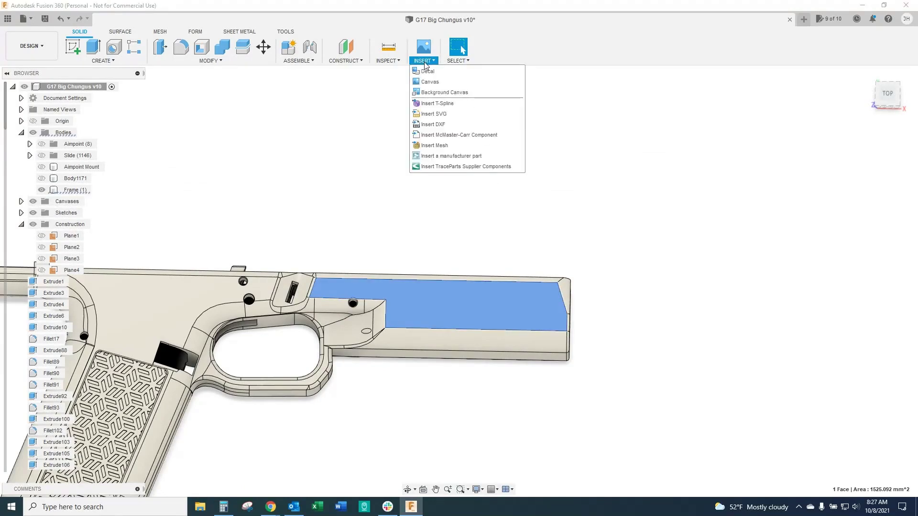
pyautogui.click(440, 120)
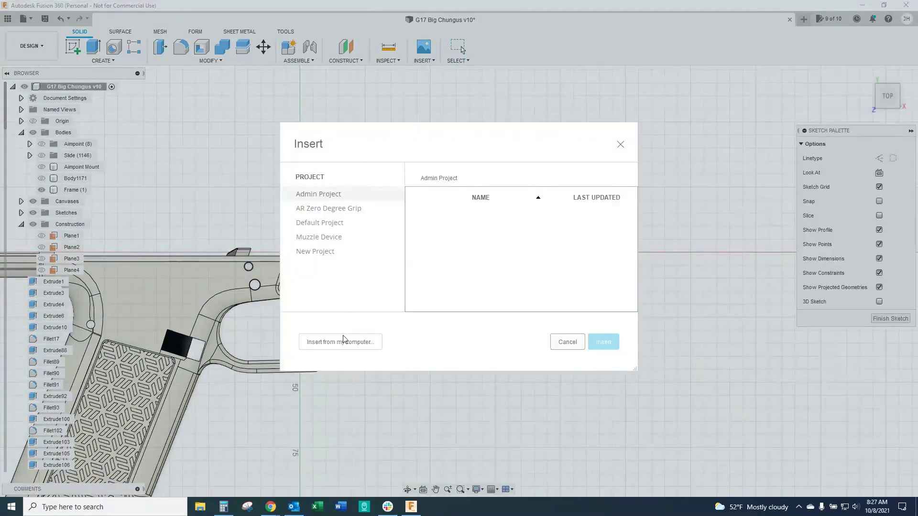
pyautogui.click(352, 342)
pyautogui.click(204, 206)
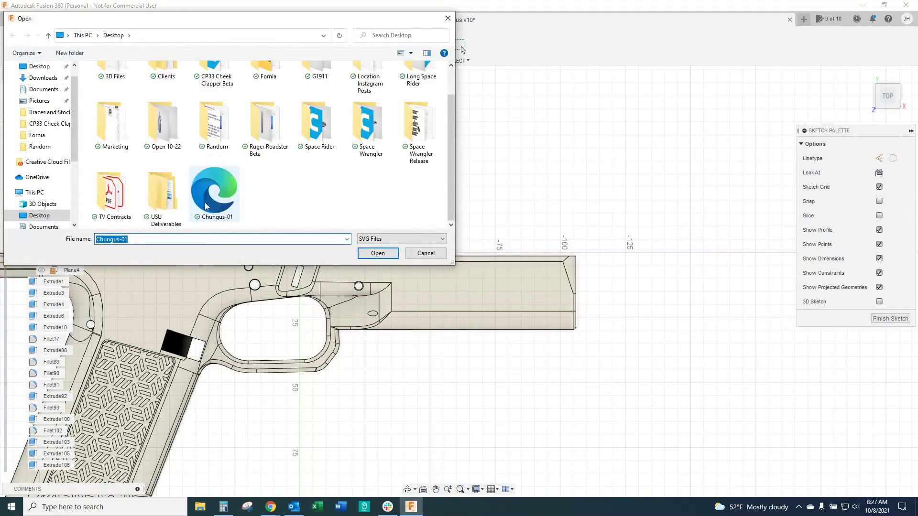
pyautogui.doubleClick(220, 192)
# Rotate the inserted lettering 180 degrees and shrink it to a plane scale of 0.151.
pyautogui.scroll(-5, 363, 222)
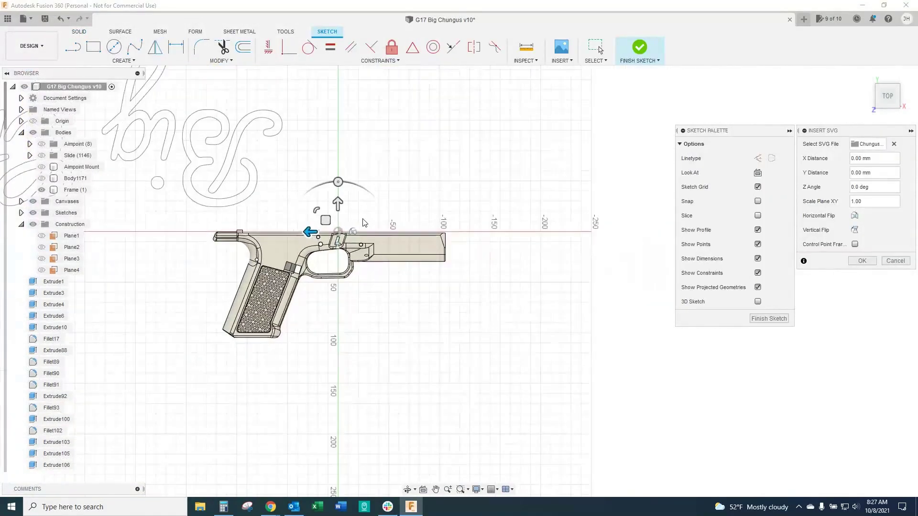
pyautogui.moveTo(333, 182); pyautogui.dragTo(340, 282)
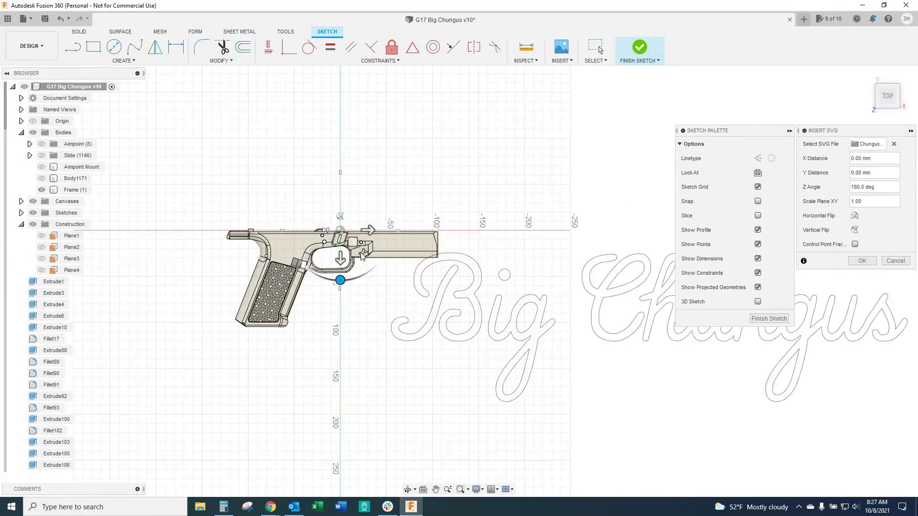
pyautogui.moveTo(361, 252); pyautogui.dragTo(328, 226)
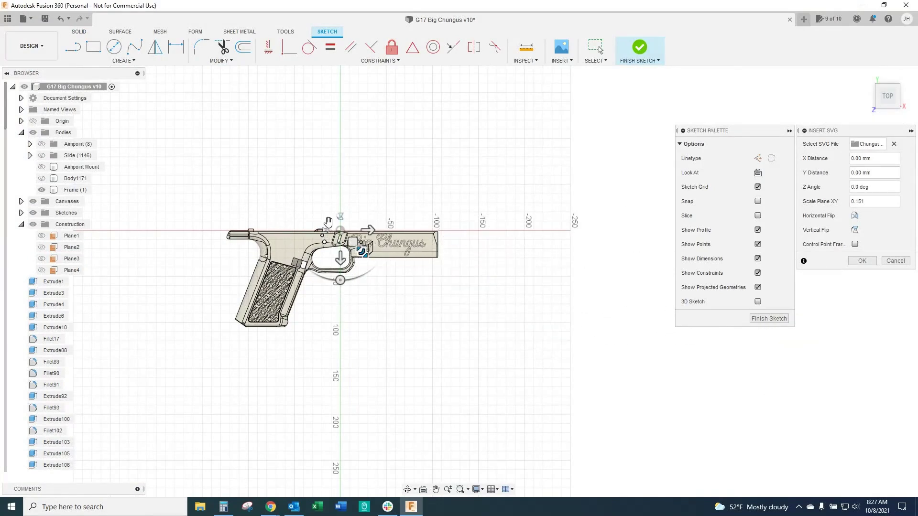
pyautogui.scroll(5, 424, 280)
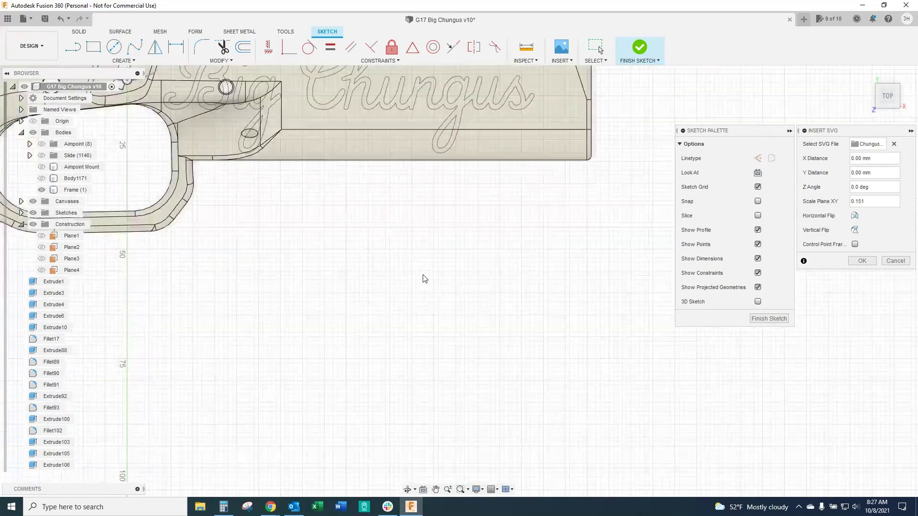
# Move the lettering onto the flat side face ahead of the trigger guard, scale it by 1.193, and finish the sketch.
pyautogui.moveTo(424, 281); pyautogui.dragTo(420, 436, button='middle')
pyautogui.scroll(2, 288, 326)
pyautogui.scroll(-2, 196, 256)
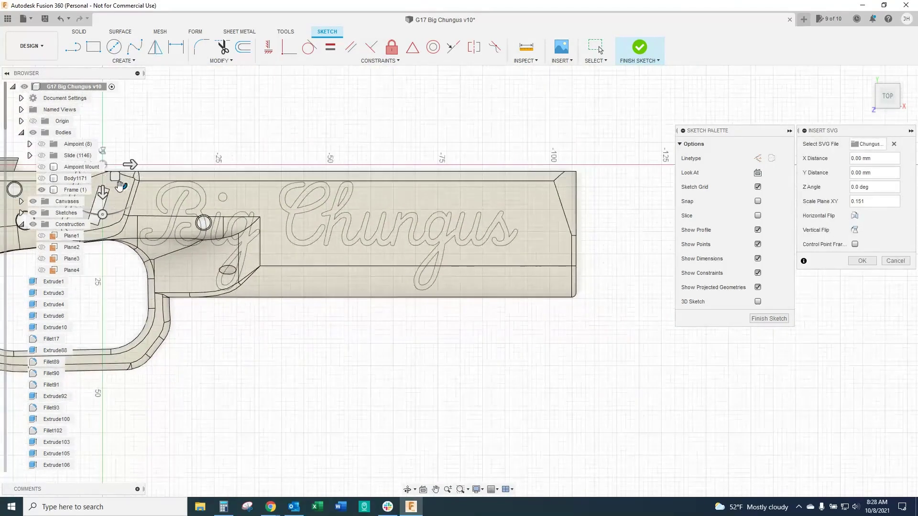
pyautogui.moveTo(117, 184); pyautogui.dragTo(278, 201)
pyautogui.scroll(-1, 119, 178)
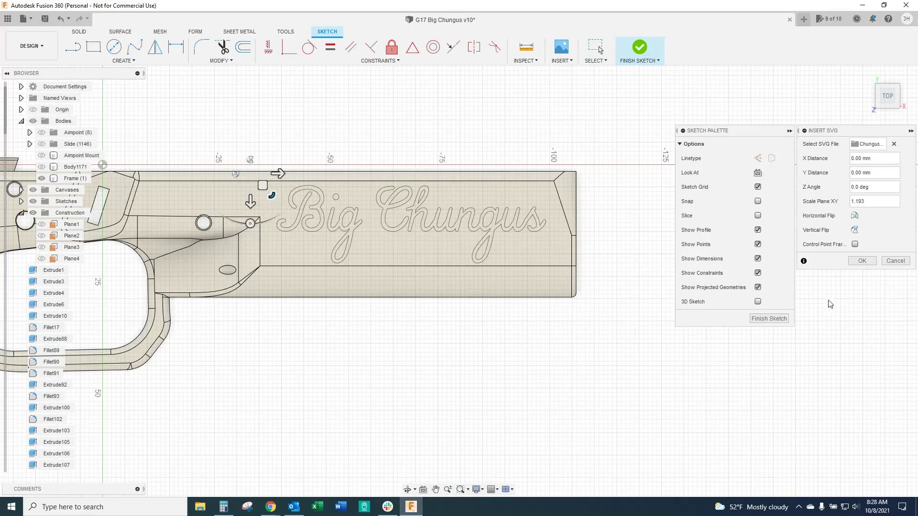
pyautogui.click(861, 261)
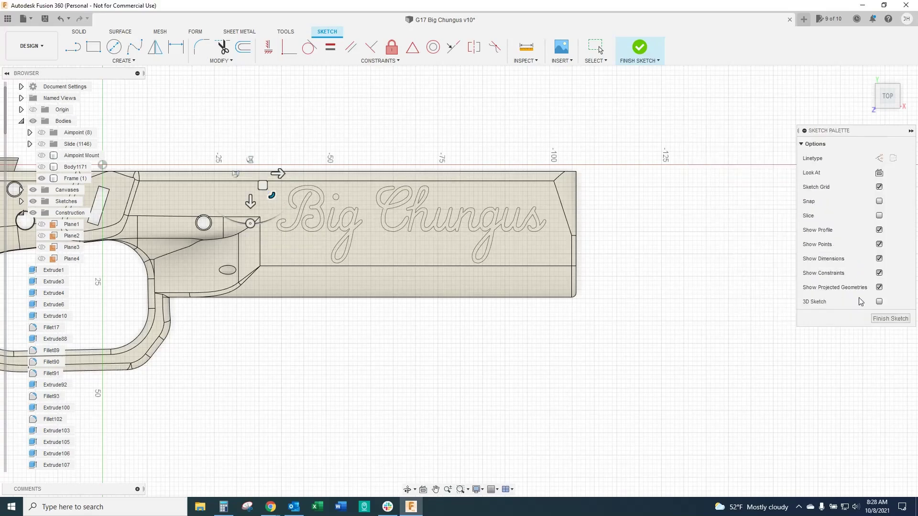
pyautogui.click(884, 324)
# Engrave the "Big Chungus" lettering by extruding all its letter profiles -0.5 mm as a Cut.
pyautogui.press('e')
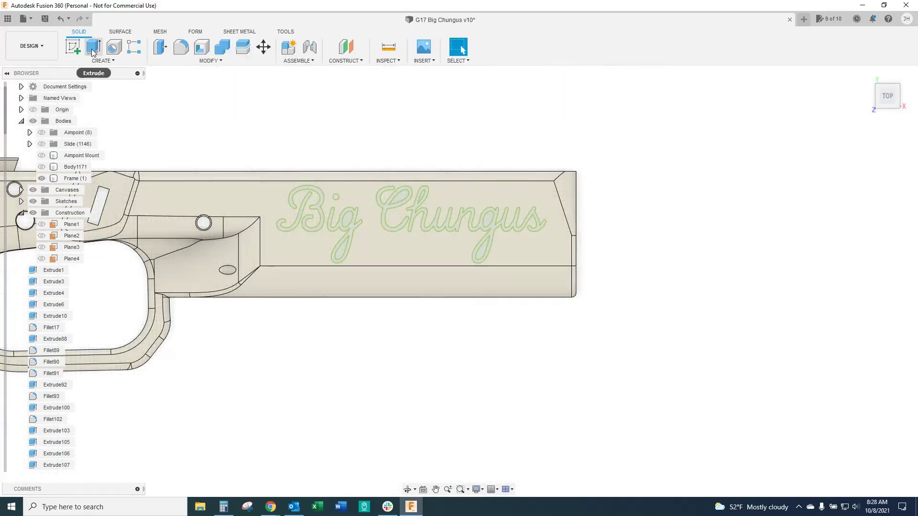
pyautogui.scroll(4, 337, 225)
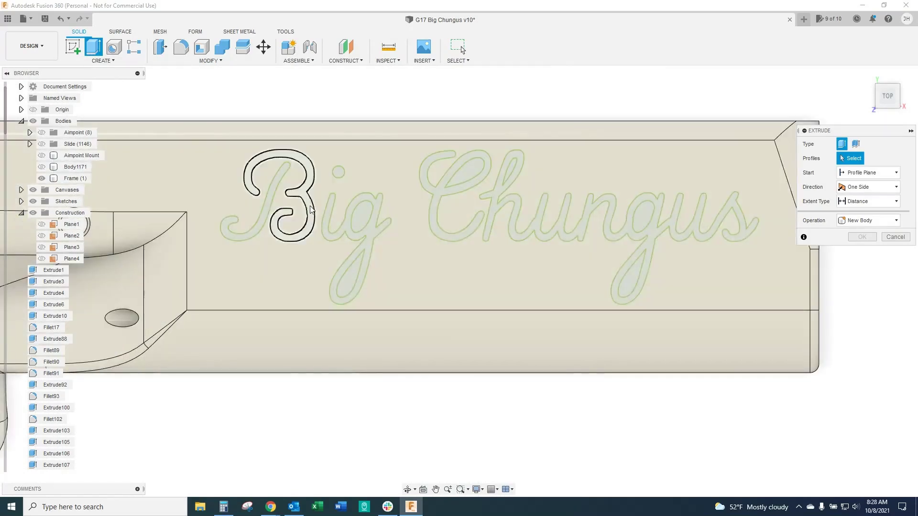
pyautogui.click(273, 193)
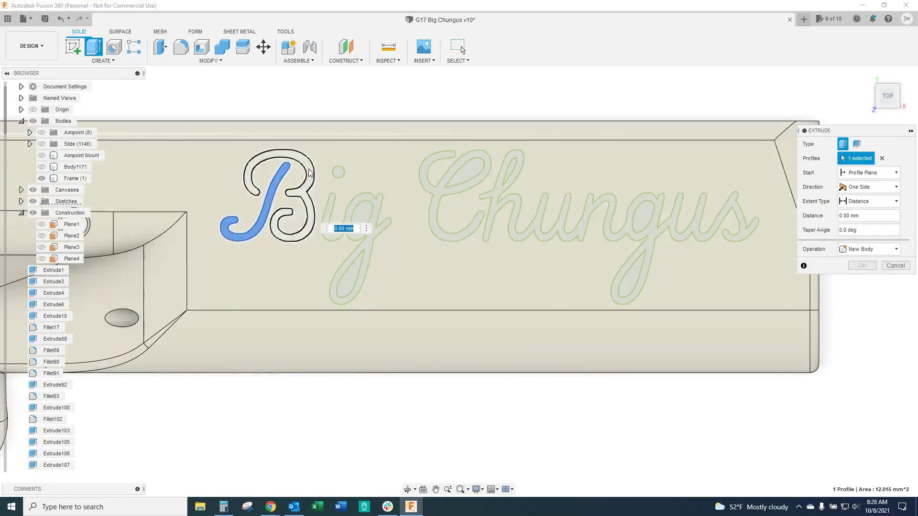
pyautogui.click(299, 205)
pyautogui.click(339, 173)
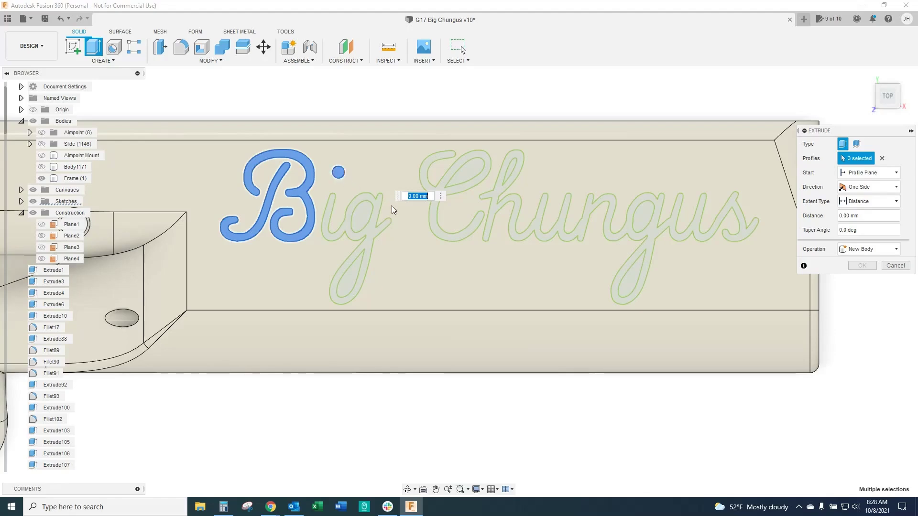
pyautogui.click(376, 209)
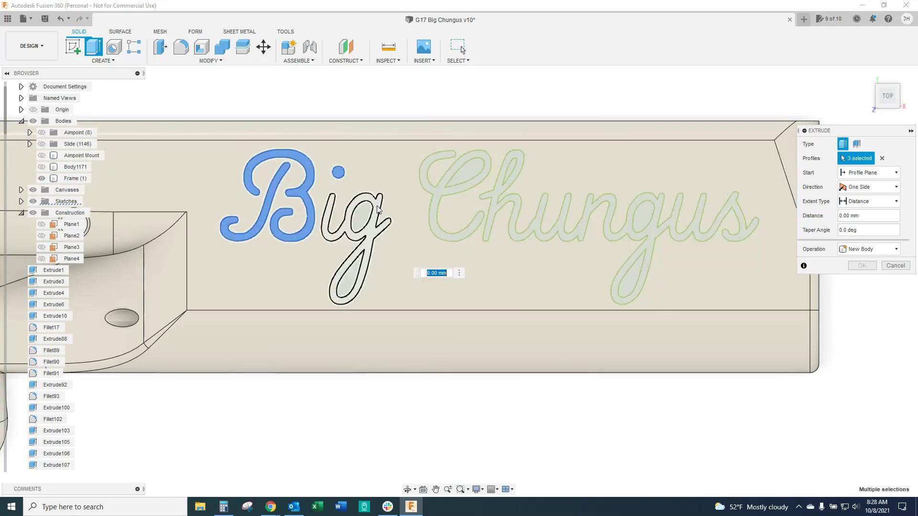
pyautogui.click(457, 165)
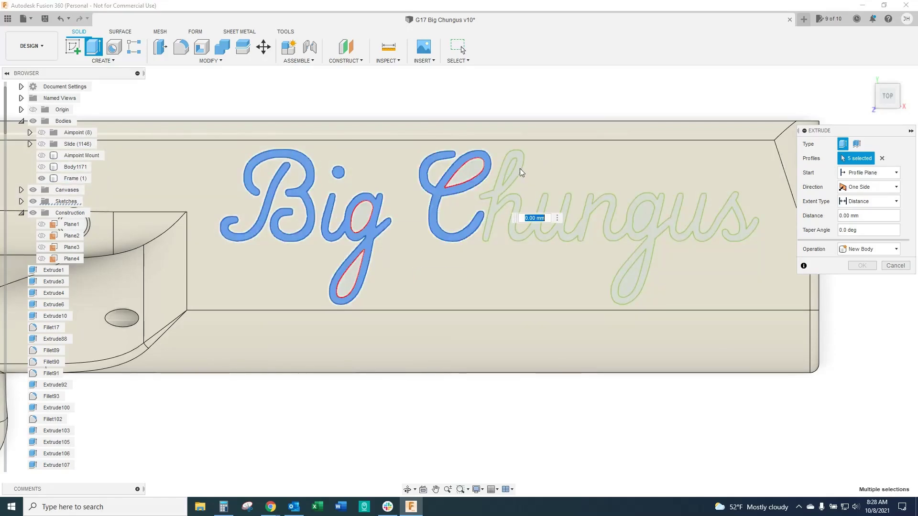
pyautogui.click(498, 193)
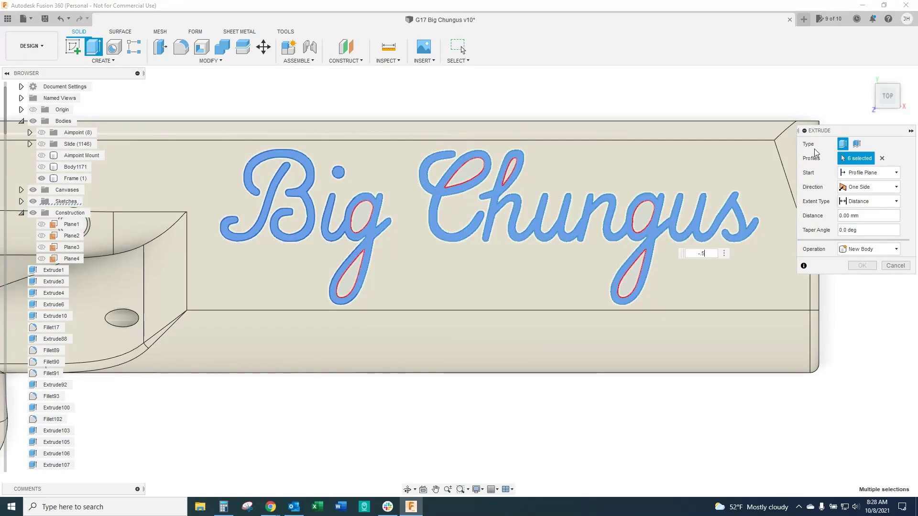
pyautogui.press('Return')
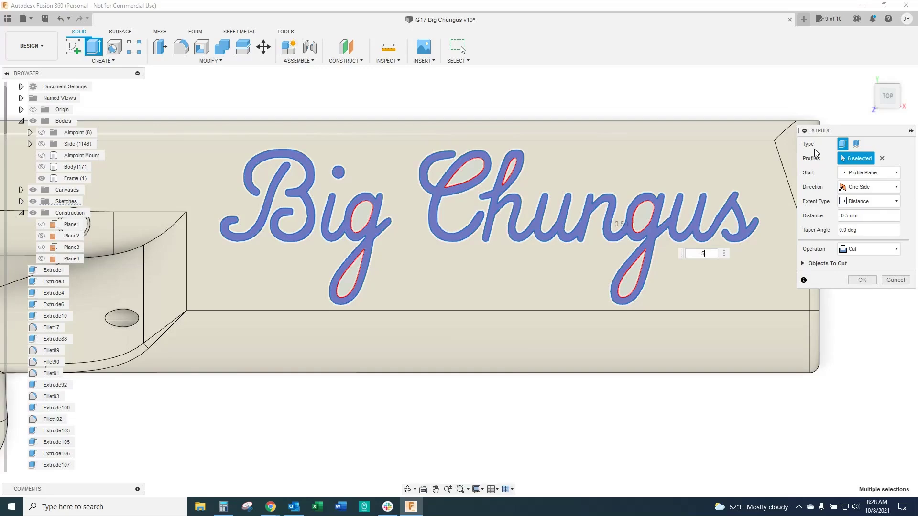
pyautogui.press('Return')
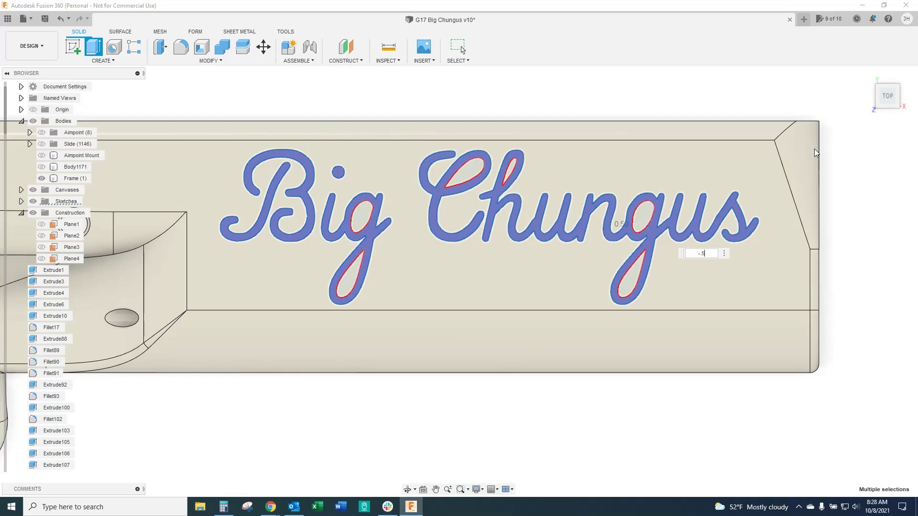
# Examine the new engraving and the overall shape of the shortened frame.
pyautogui.scroll(-5, 592, 406)
pyautogui.moveTo(591, 406); pyautogui.dragTo(613, 340, button='middle')
pyautogui.scroll(-3, 704, 250)
pyautogui.scroll(2, 491, 359)
pyautogui.scroll(2, 586, 299)
pyautogui.scroll(-1, 613, 340)
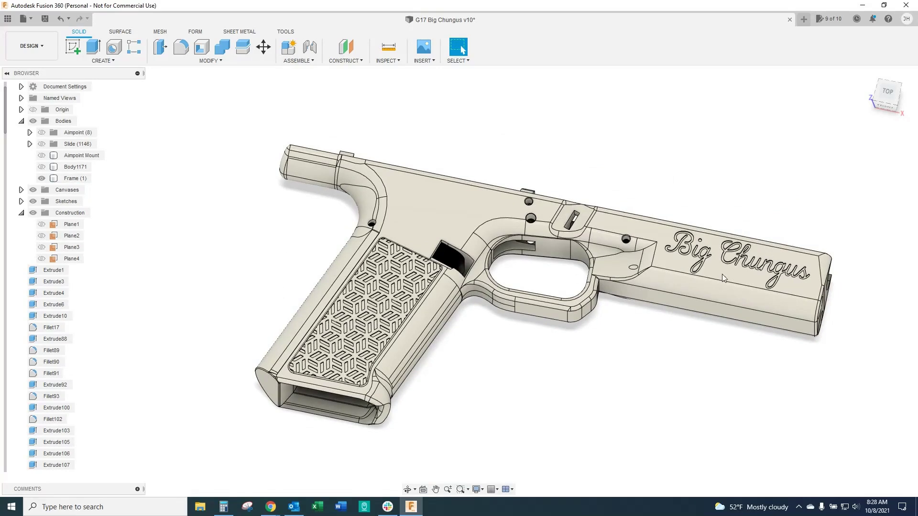
pyautogui.scroll(-1, 735, 312)
pyautogui.moveTo(655, 400); pyautogui.dragTo(617, 420, button='middle')
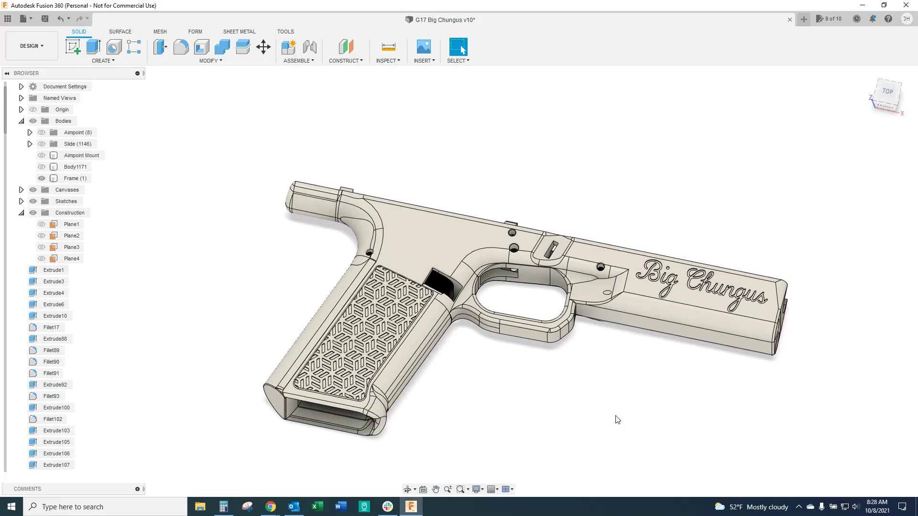